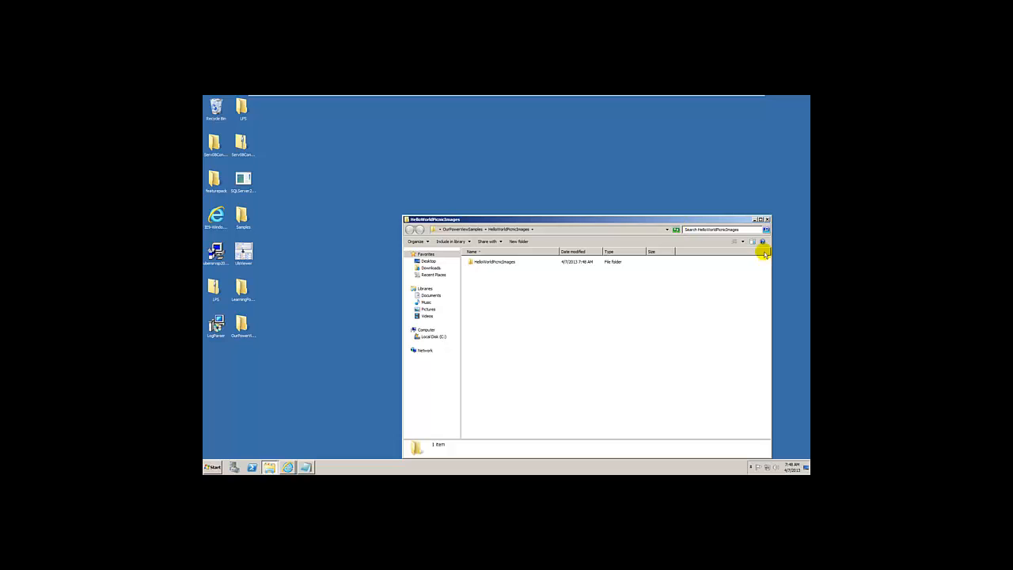
Extract all files from the PowerViewPowerPivotHelloWorldPicnicSamples archive in the OurPowerViewSamples folder
{"action": "left_click", "coordinate": [455, 229]}
{"action": "left_click", "coordinate": [508, 279]}
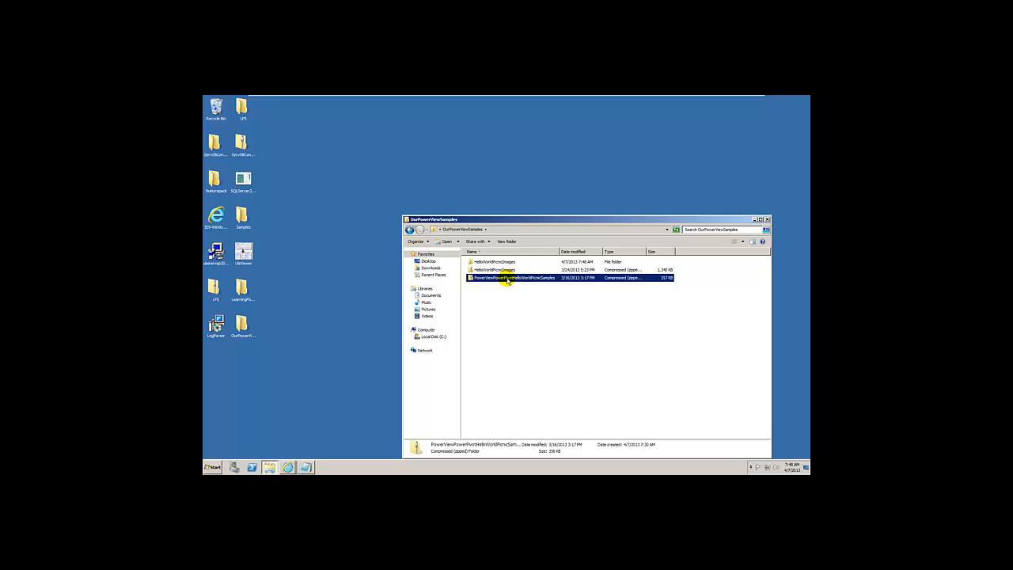
{"action": "right_click", "coordinate": [508, 280]}
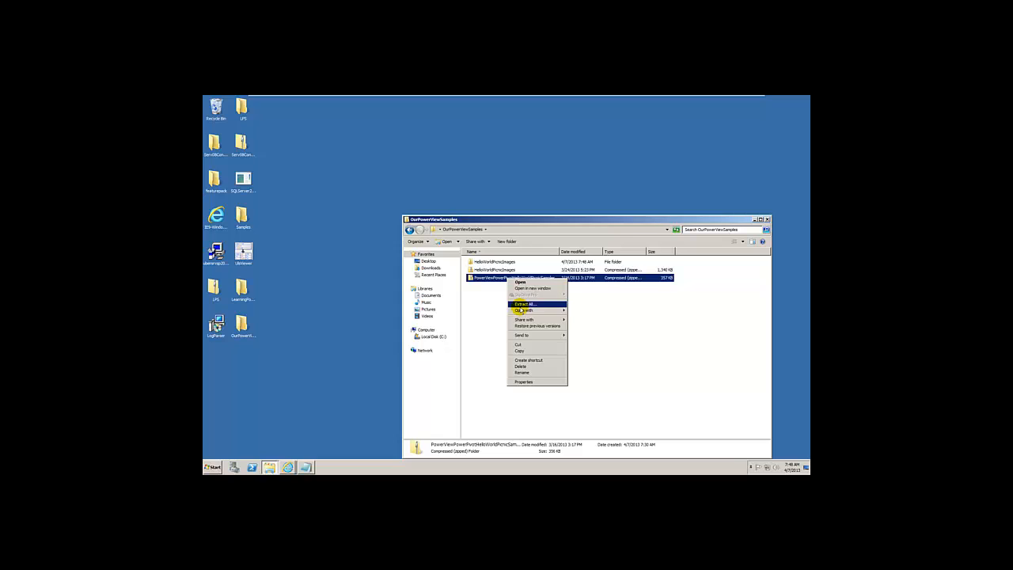
{"action": "left_click", "coordinate": [519, 305]}
{"action": "left_click", "coordinate": [577, 347]}
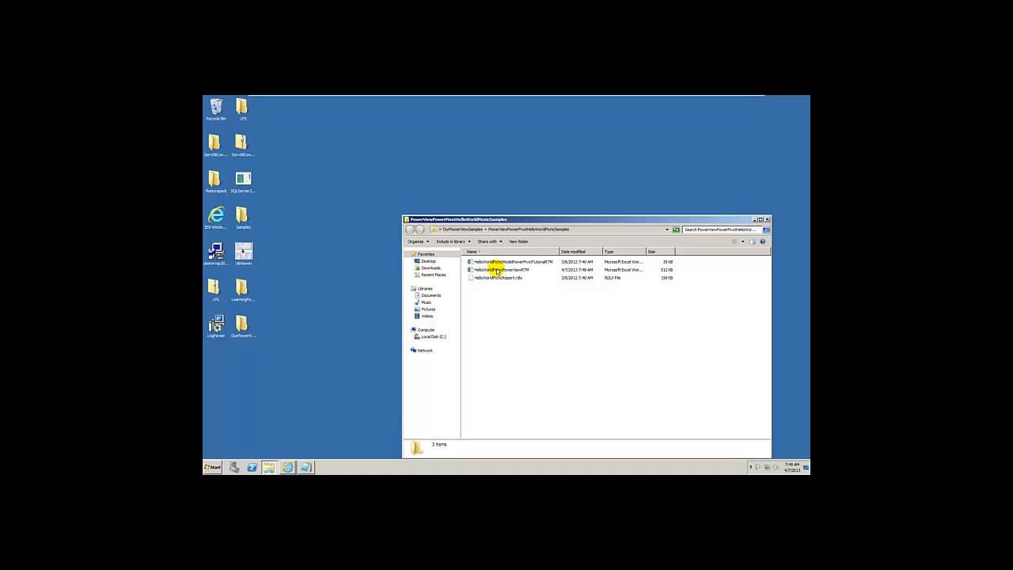
Open the HelloWorldPicnicPowerViewRTM workbook in Excel and enable its external data connections
{"action": "left_click", "coordinate": [497, 270]}
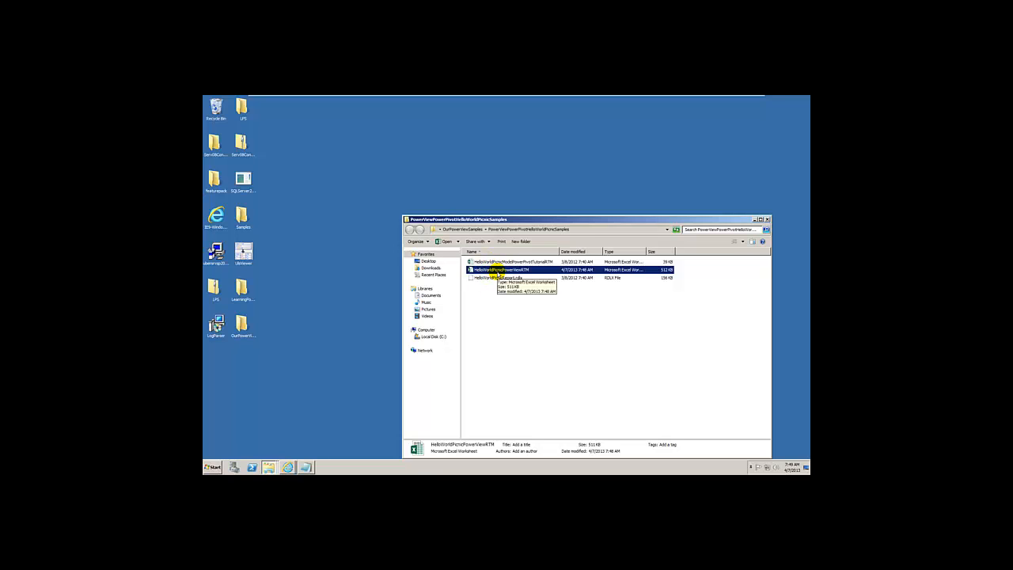
{"action": "left_click", "coordinate": [495, 262]}
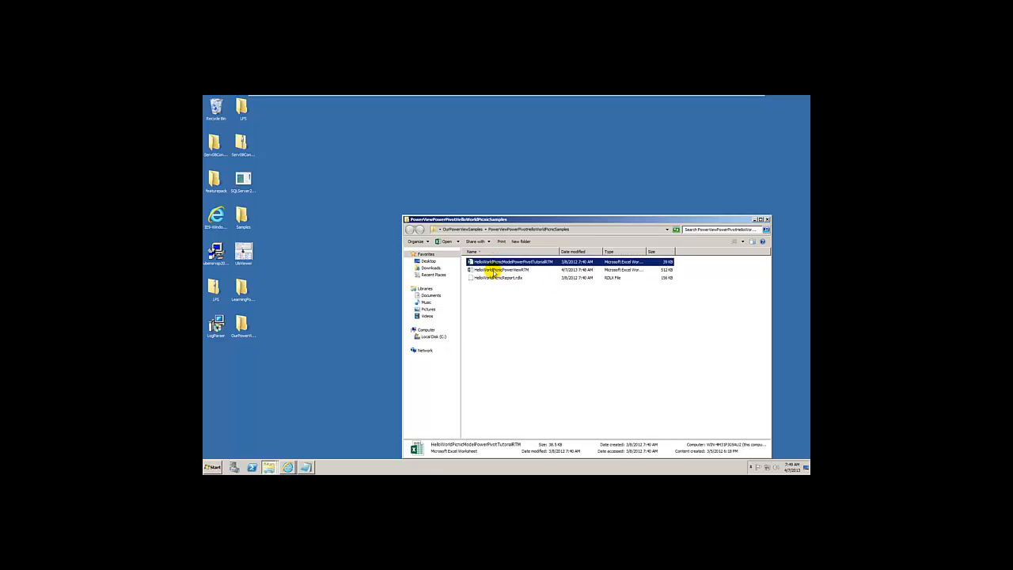
{"action": "left_click", "coordinate": [492, 270]}
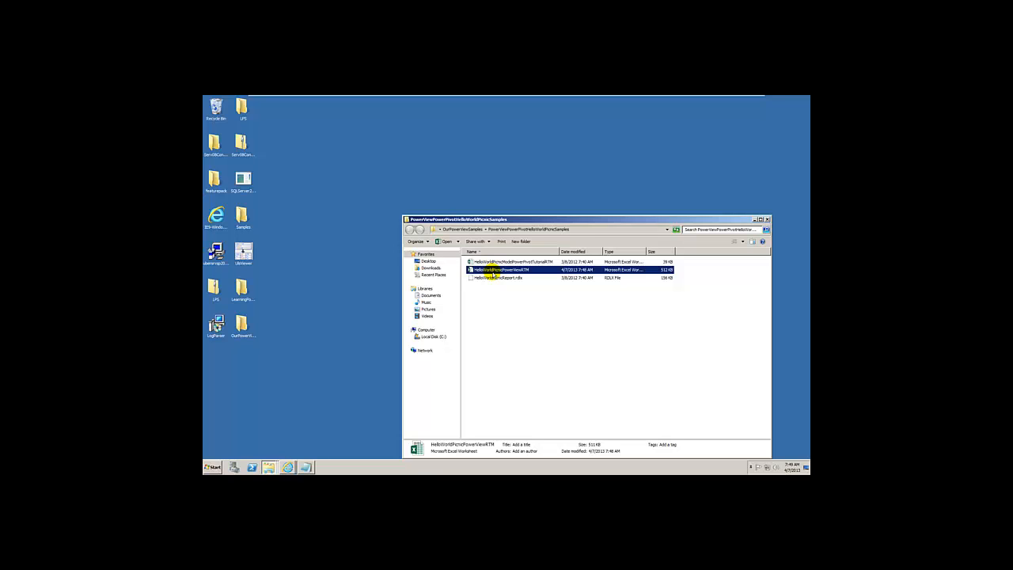
{"action": "left_click", "coordinate": [490, 262]}
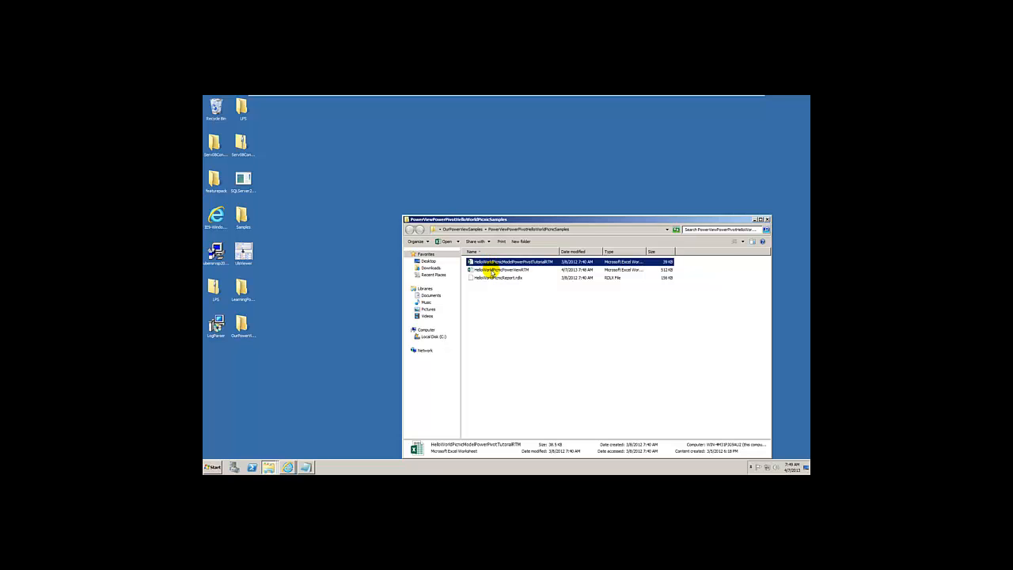
{"action": "left_click", "coordinate": [492, 272]}
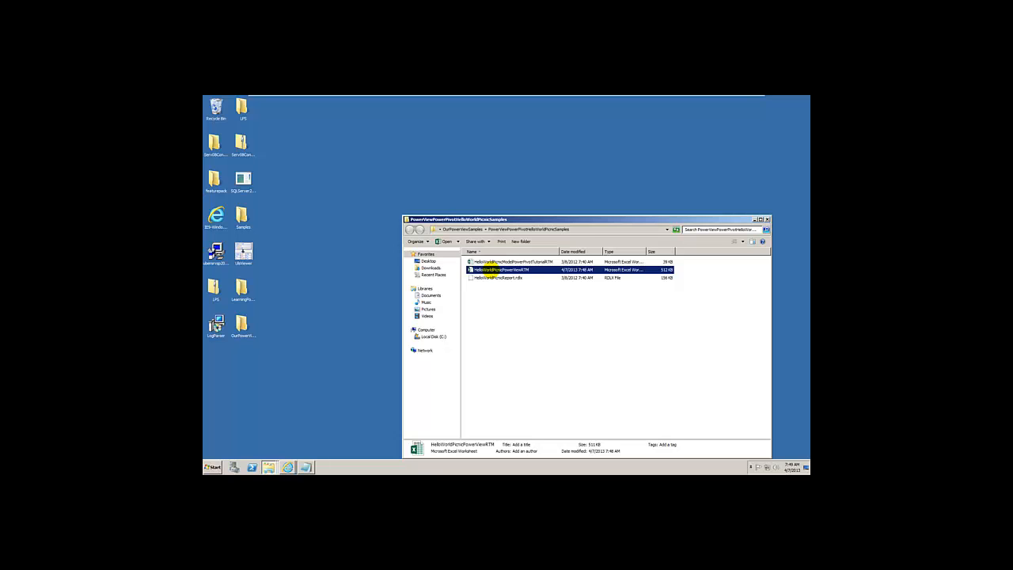
{"action": "double_click", "coordinate": [475, 271]}
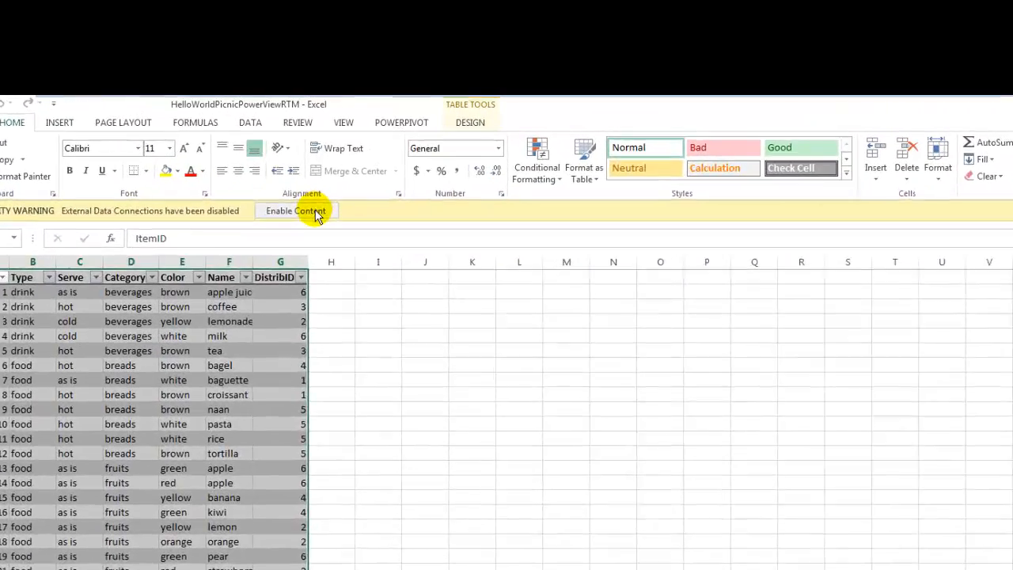
{"action": "left_click", "coordinate": [376, 151]}
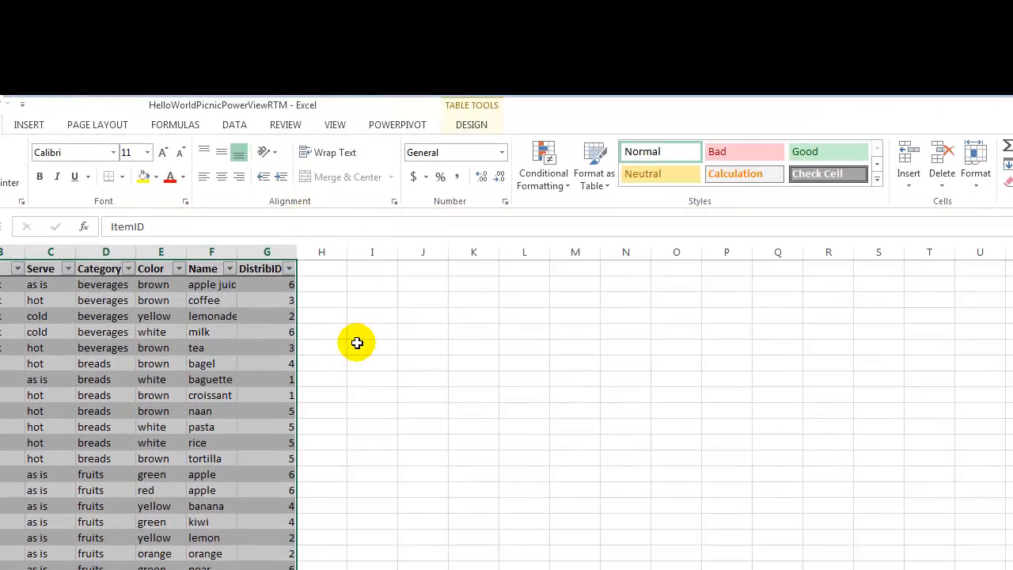
Review the add-ins in the Excel options for Microsoft Office PowerPivot for Excel 2013, then leave the options without changes
{"action": "left_click", "coordinate": [403, 127]}
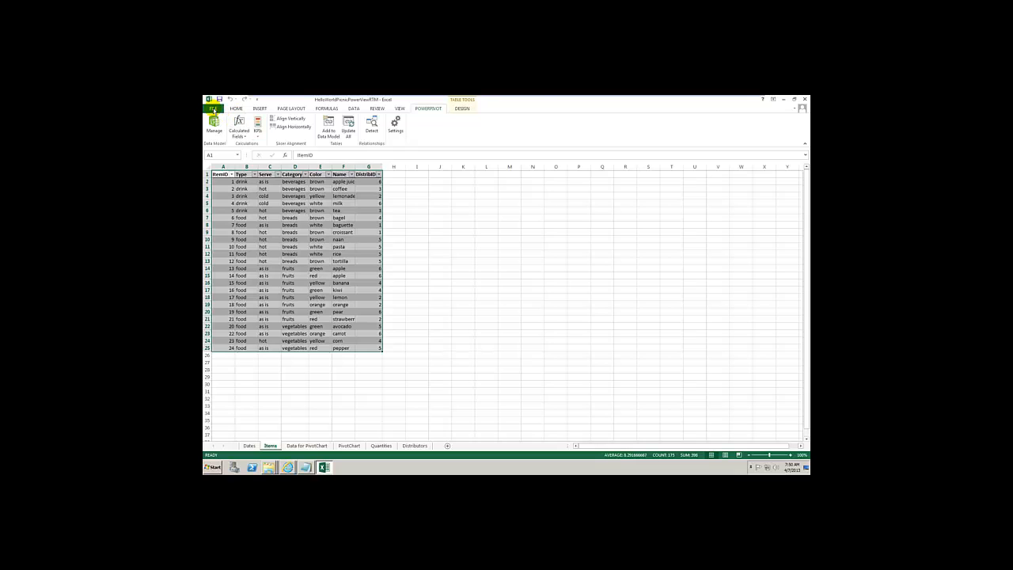
{"action": "left_click", "coordinate": [213, 109]}
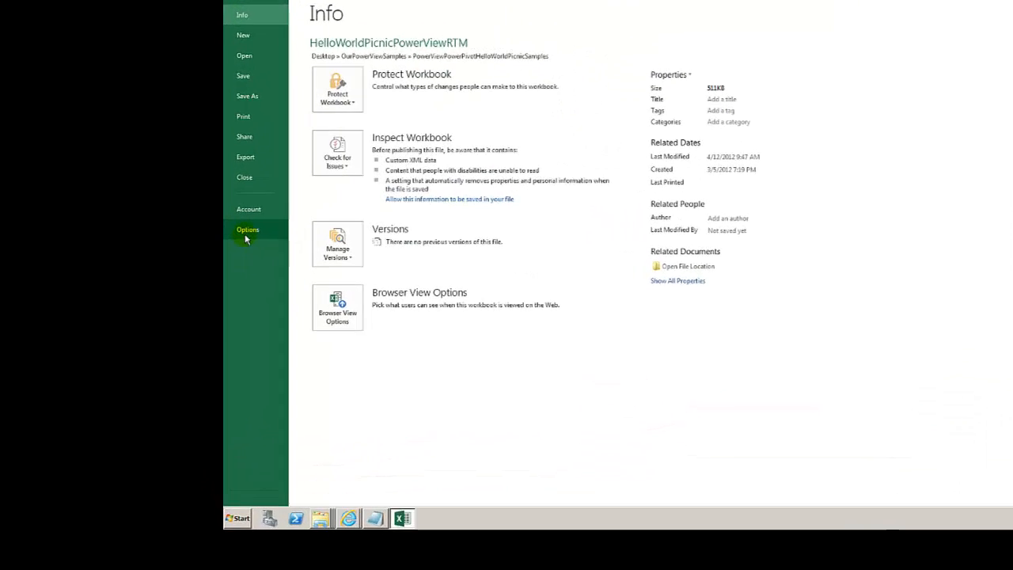
{"action": "left_click", "coordinate": [286, 176]}
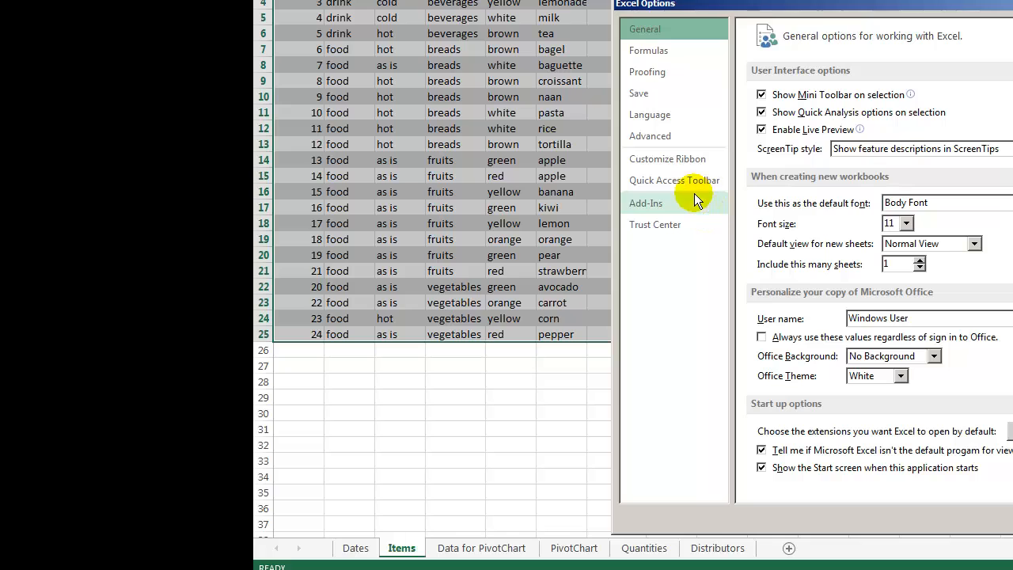
{"action": "left_click", "coordinate": [671, 150]}
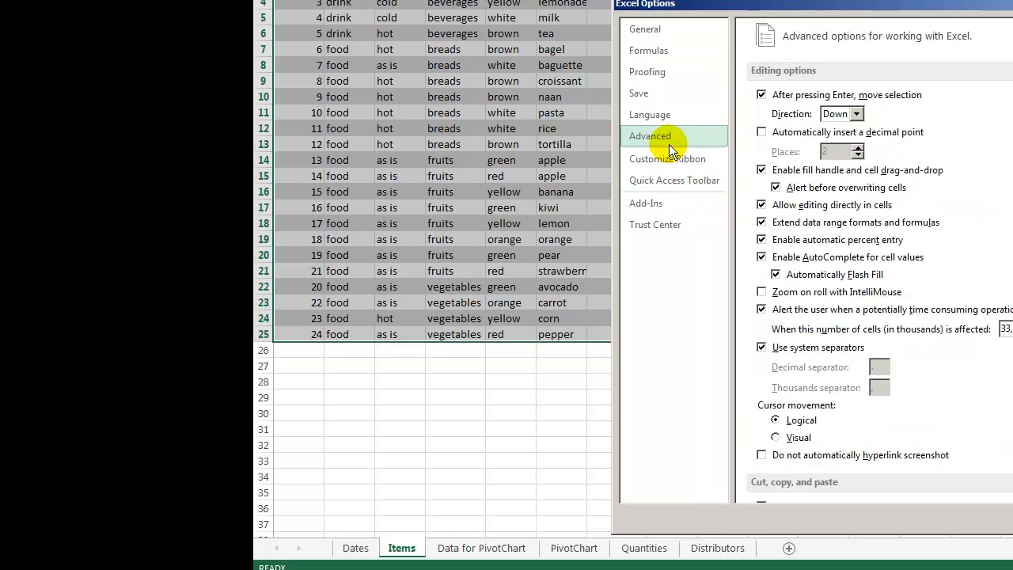
{"action": "left_click", "coordinate": [657, 203]}
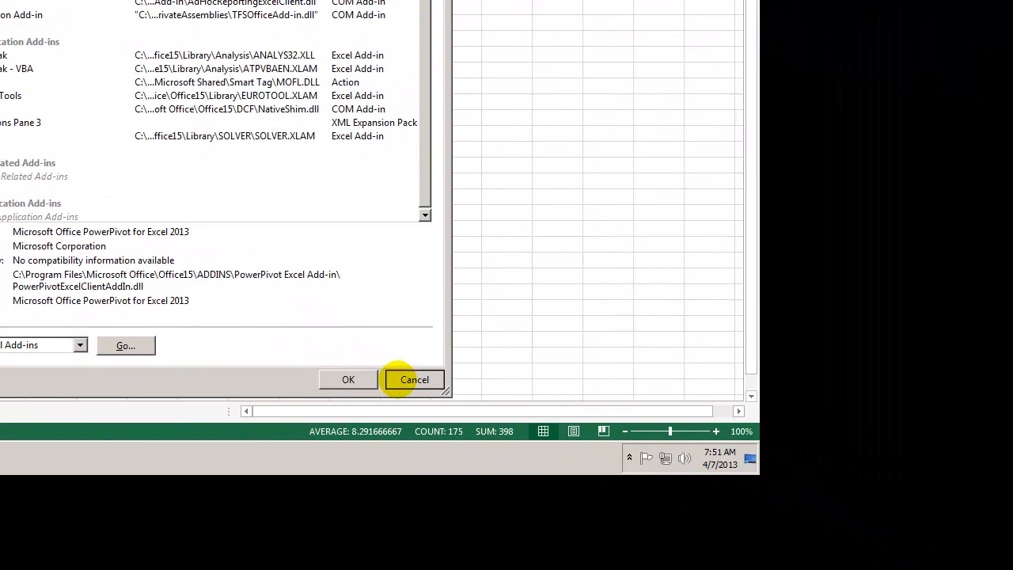
{"action": "left_click", "coordinate": [448, 407]}
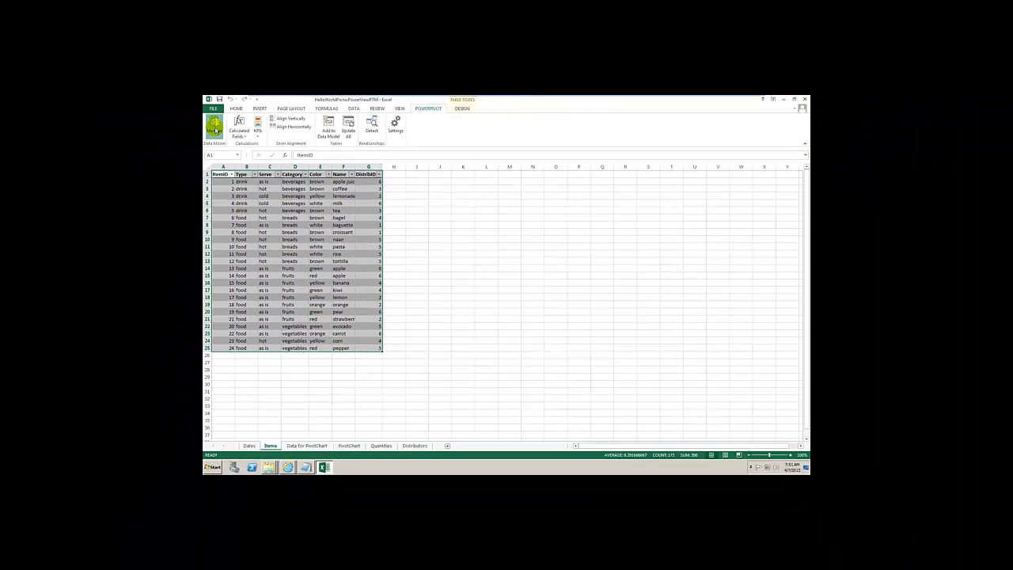
Upgrade the workbook's data model to the newer PowerPivot version, letting PowerPivot save, close and reopen the workbook
{"action": "left_click", "coordinate": [215, 129]}
{"action": "left_click", "coordinate": [215, 133]}
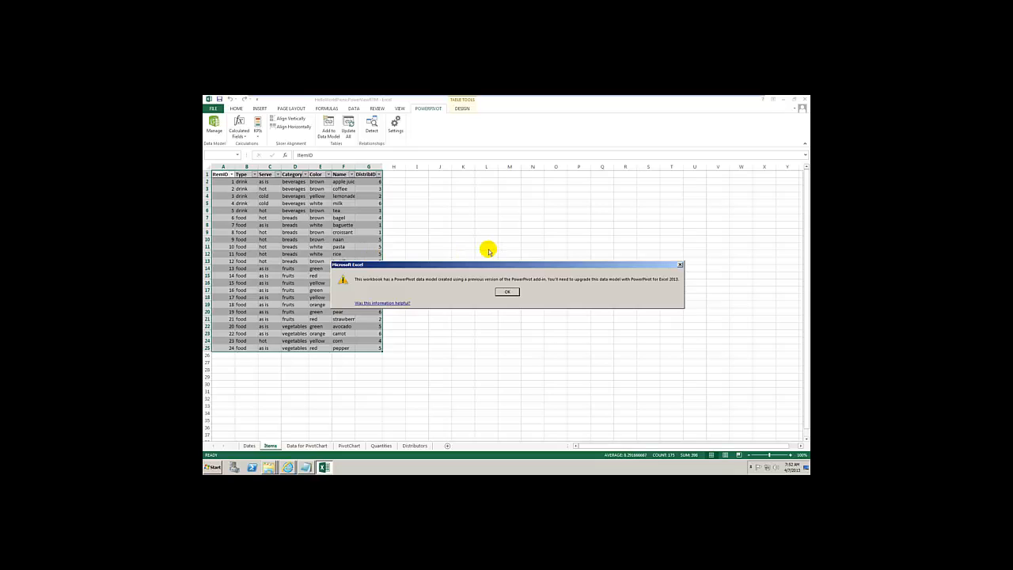
{"action": "left_click", "coordinate": [509, 292]}
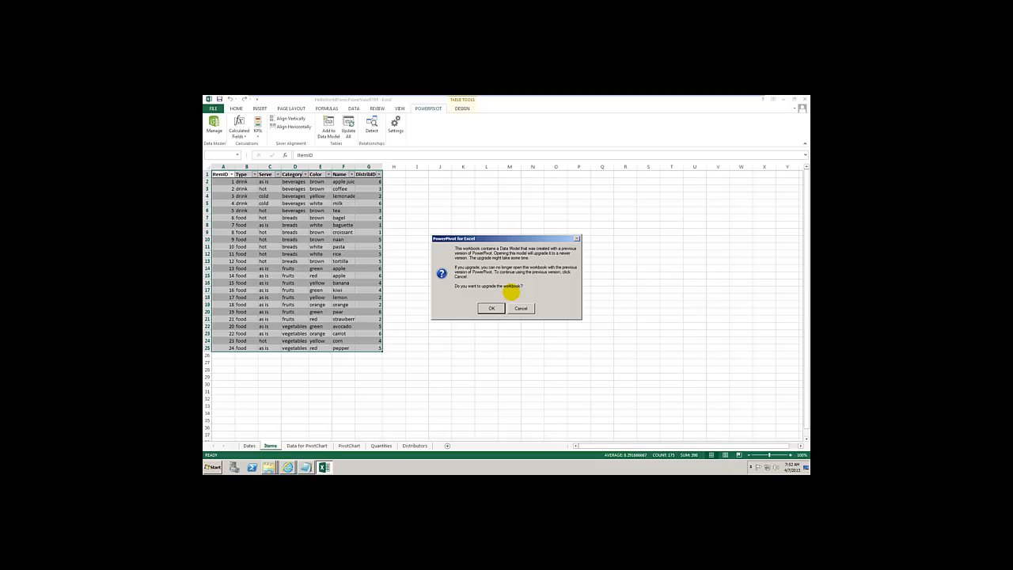
{"action": "left_click", "coordinate": [490, 309]}
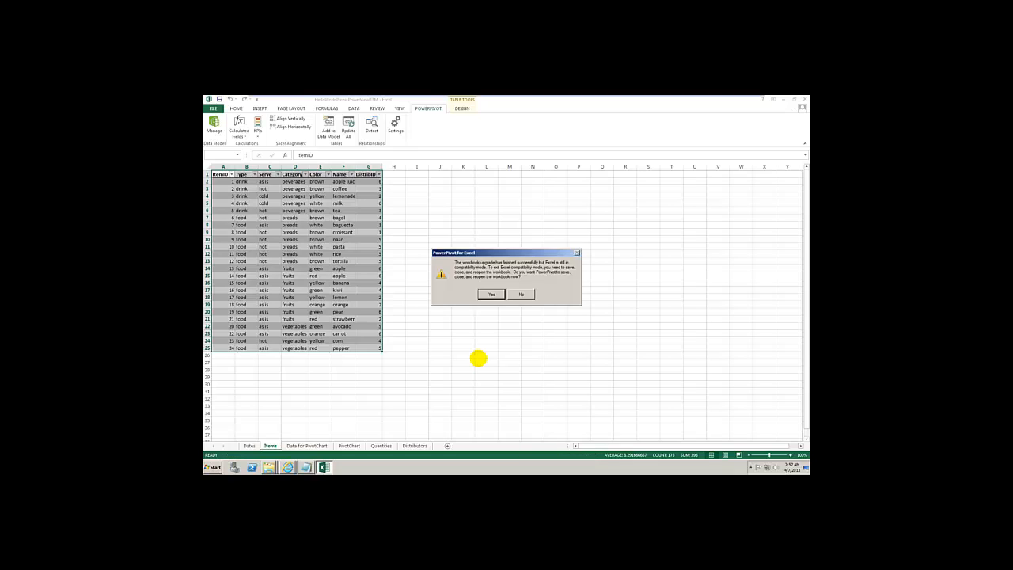
{"action": "left_click", "coordinate": [491, 296]}
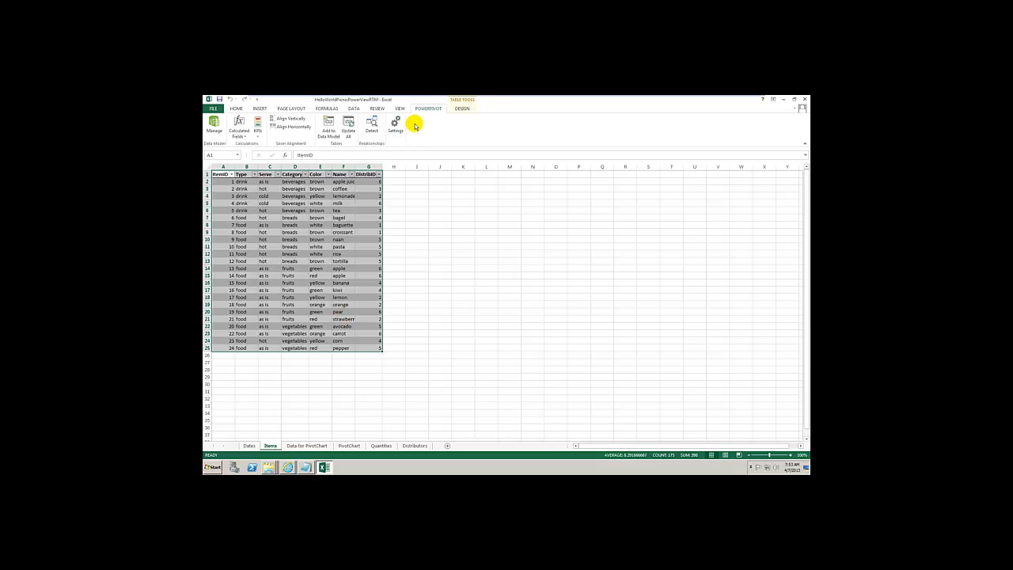
Open the PowerPivot data model and examine its table relationships along with the design, advanced and linked table commands
{"action": "left_click", "coordinate": [212, 130]}
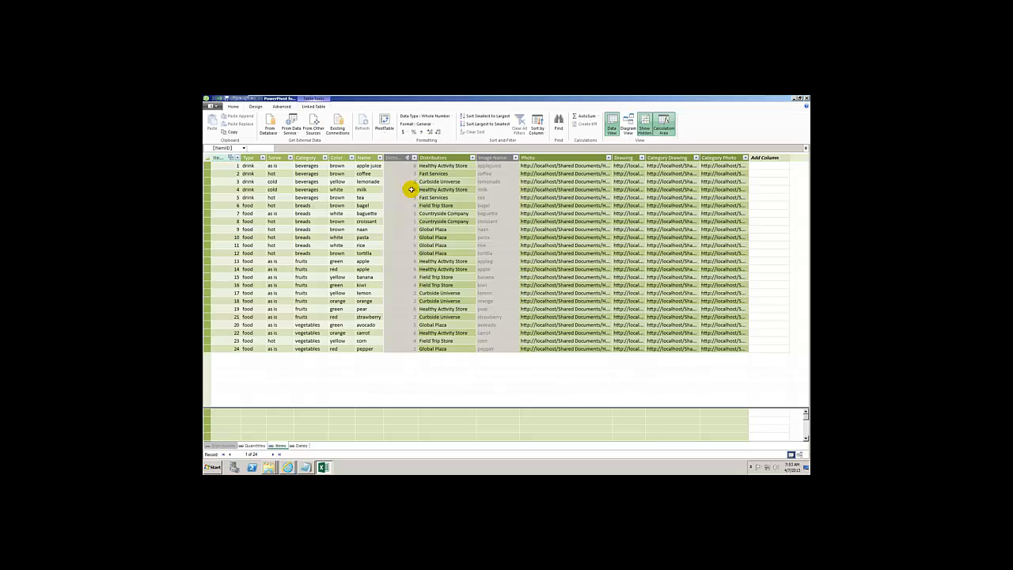
{"action": "left_click", "coordinate": [281, 107]}
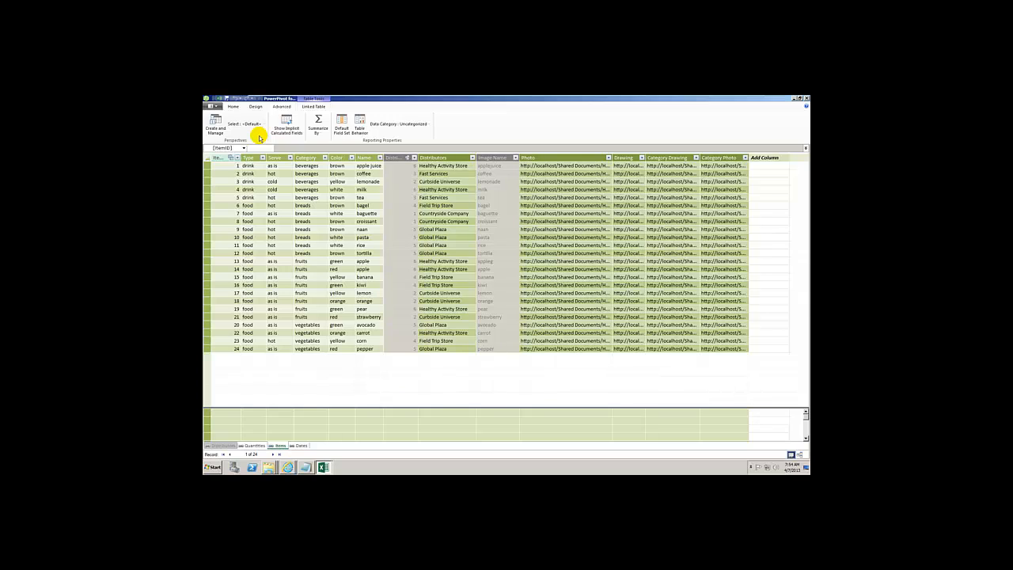
{"action": "left_click", "coordinate": [256, 107]}
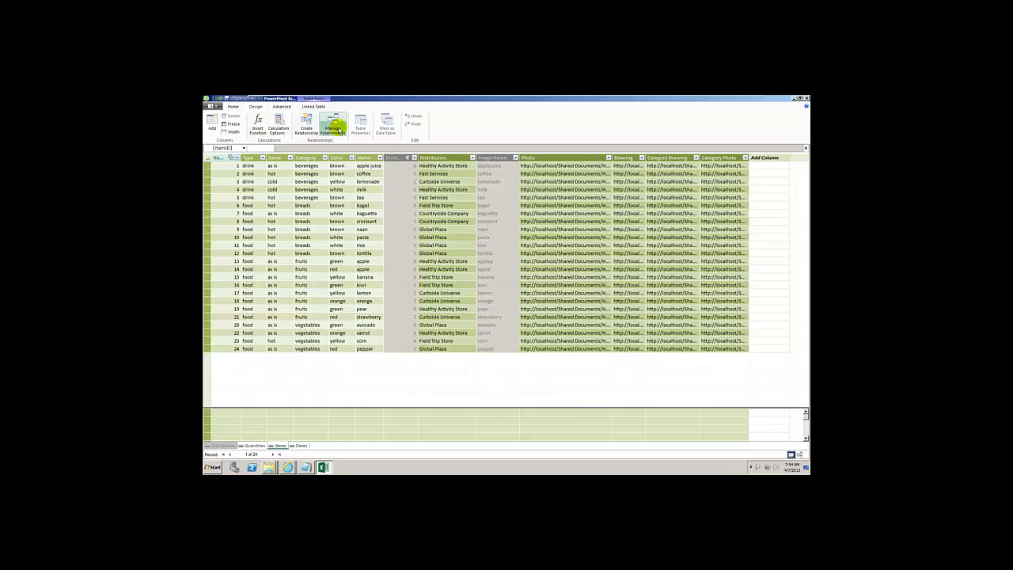
{"action": "left_click", "coordinate": [335, 131]}
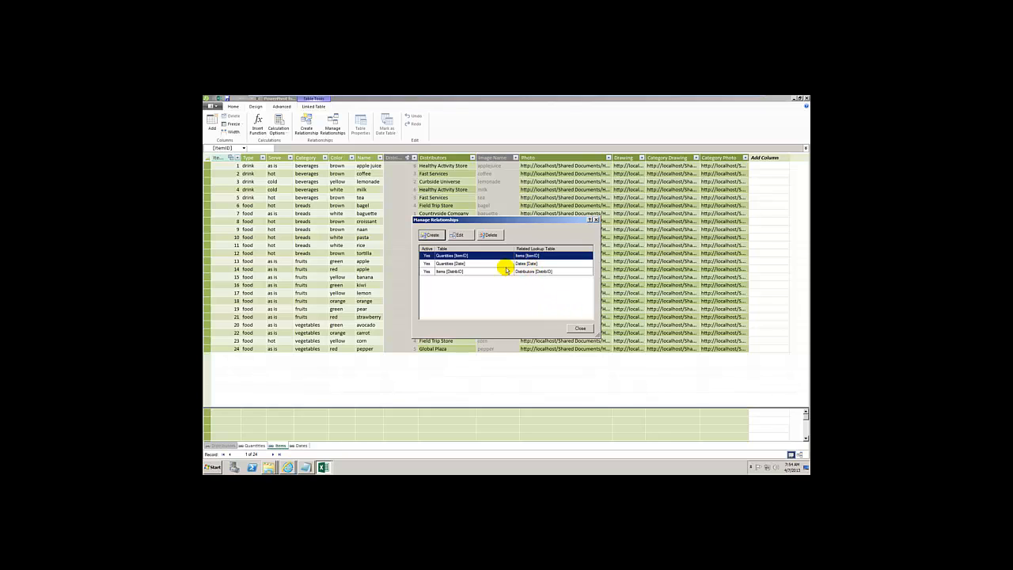
{"action": "left_click", "coordinate": [578, 328]}
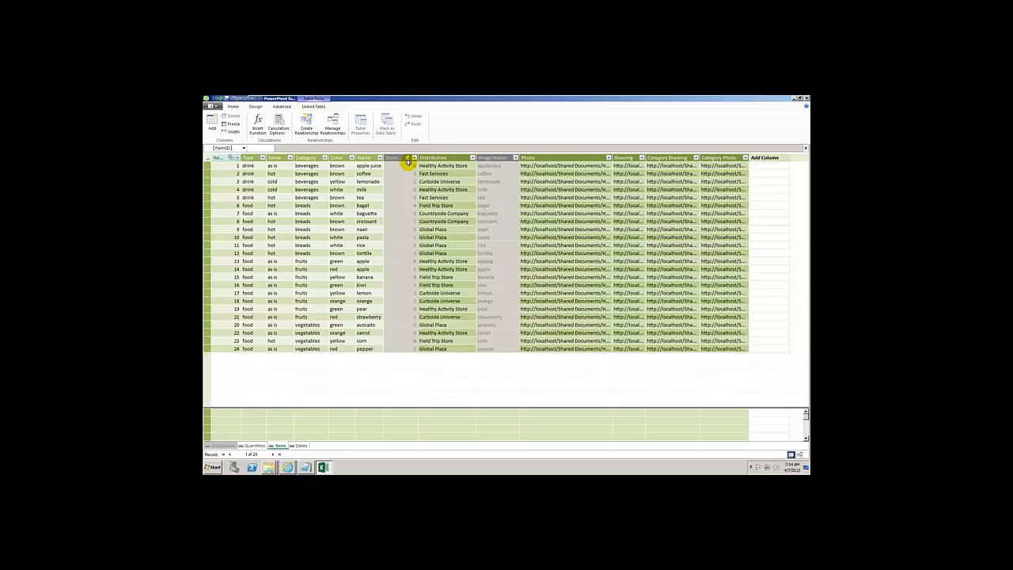
{"action": "left_click", "coordinate": [313, 107]}
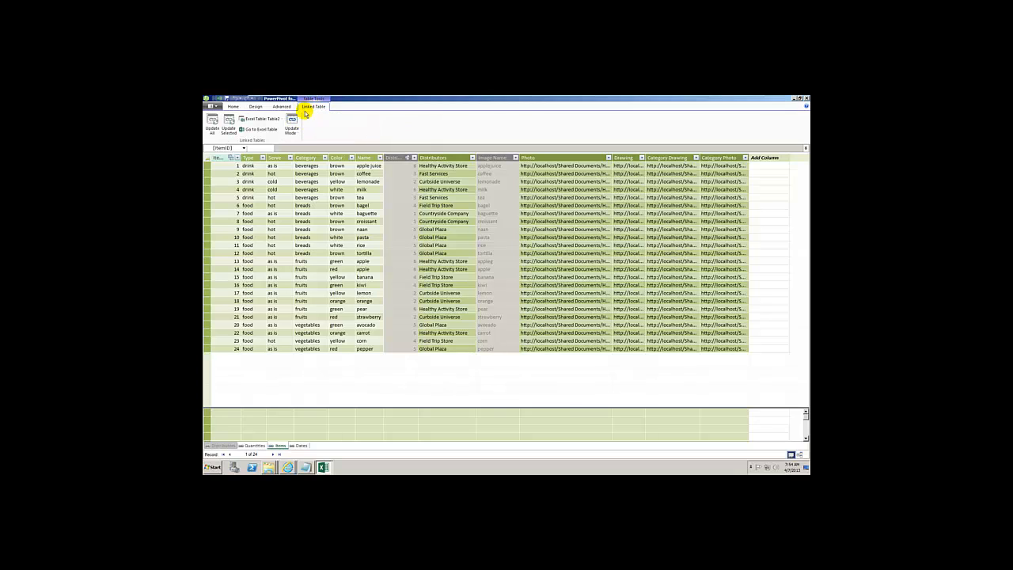
{"action": "left_click", "coordinate": [281, 106]}
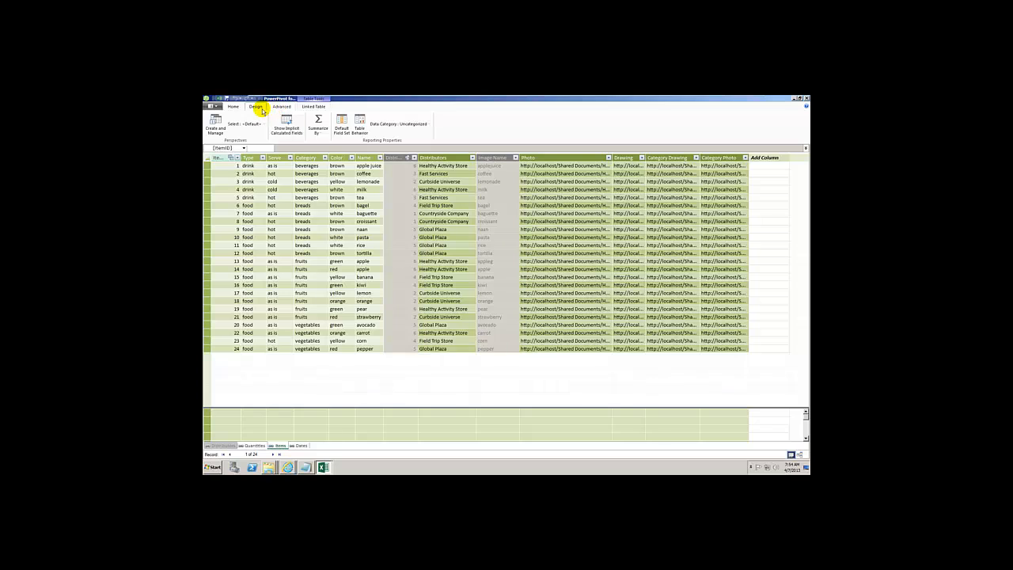
{"action": "left_click", "coordinate": [257, 106]}
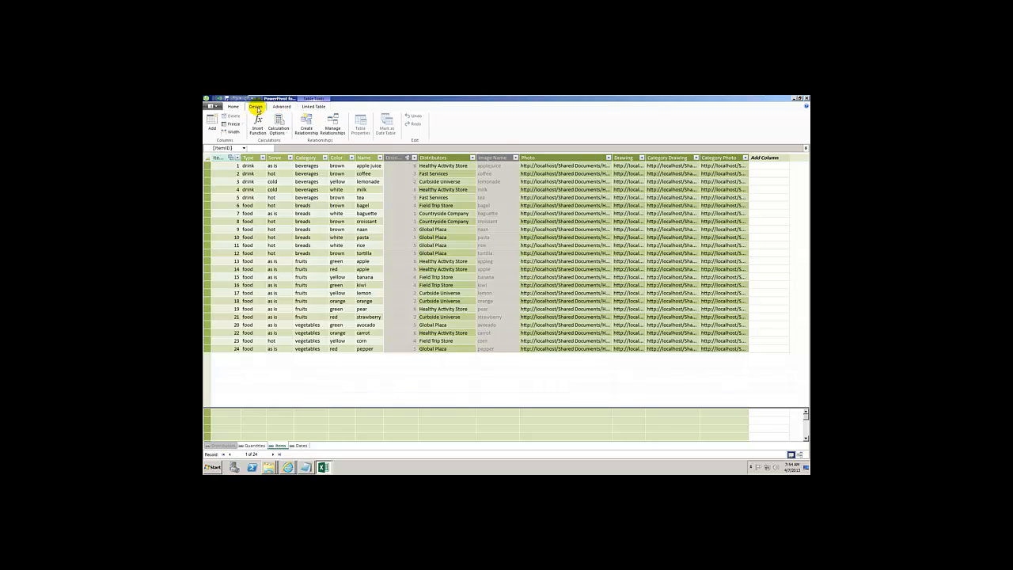
{"action": "left_click", "coordinate": [234, 108]}
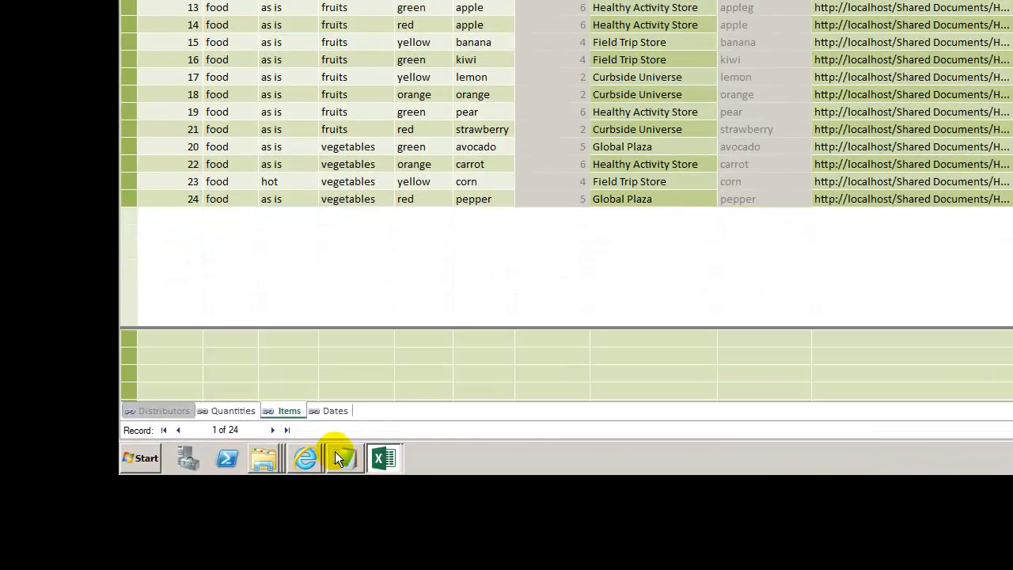
Switch to the PowerviewDemonstration library in Internet Explorer, create a folder named Images and open it
{"action": "mouse_move", "coordinate": [298, 465]}
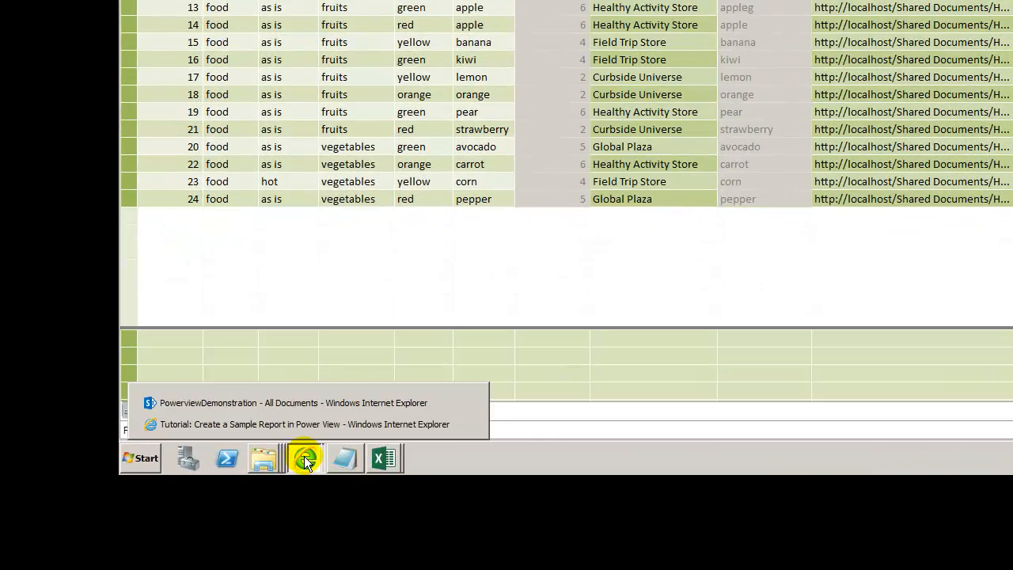
{"action": "left_click", "coordinate": [312, 403]}
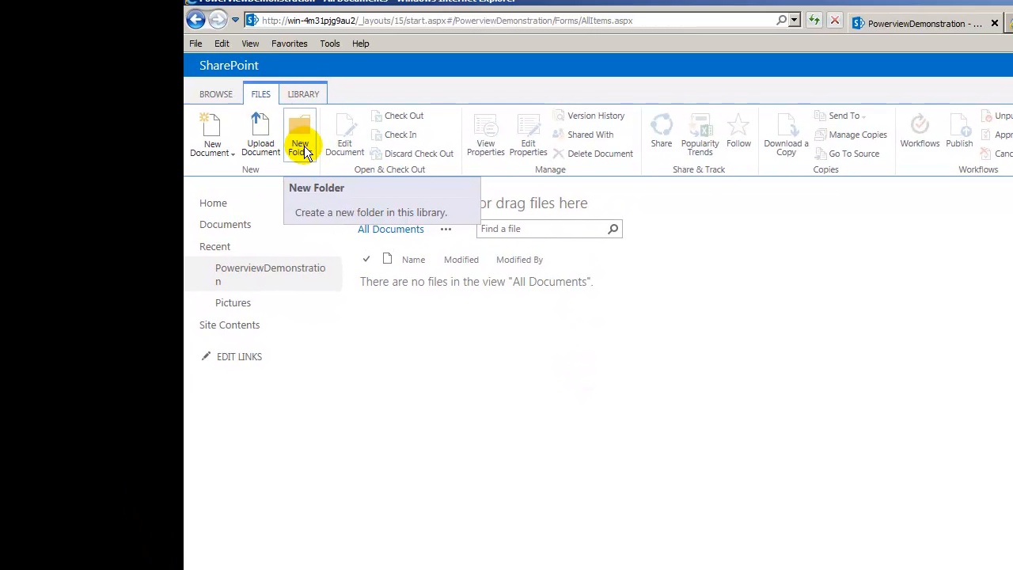
{"action": "left_click", "coordinate": [300, 147]}
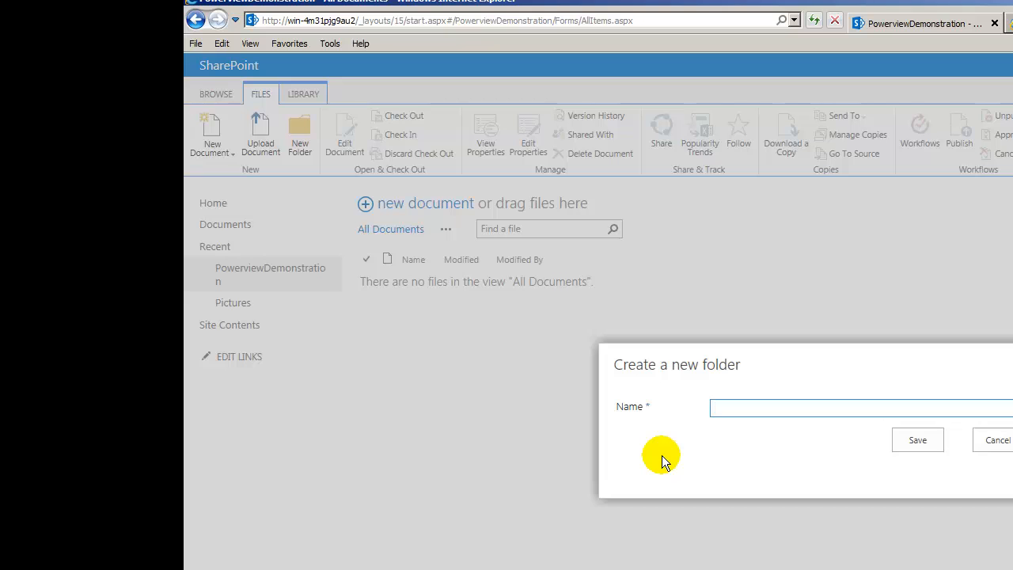
{"action": "type", "text": "Images"}
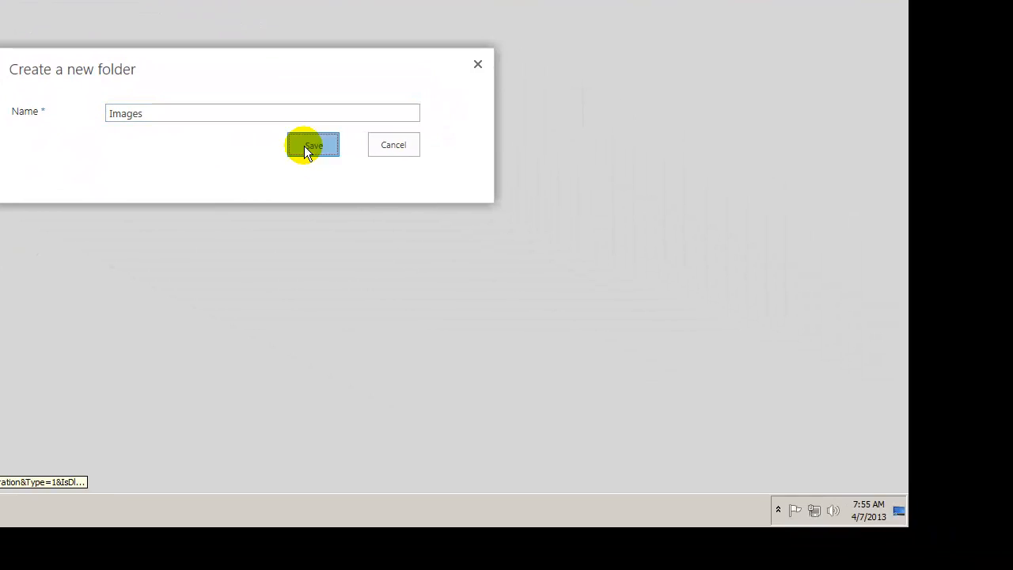
{"action": "left_click", "coordinate": [427, 204]}
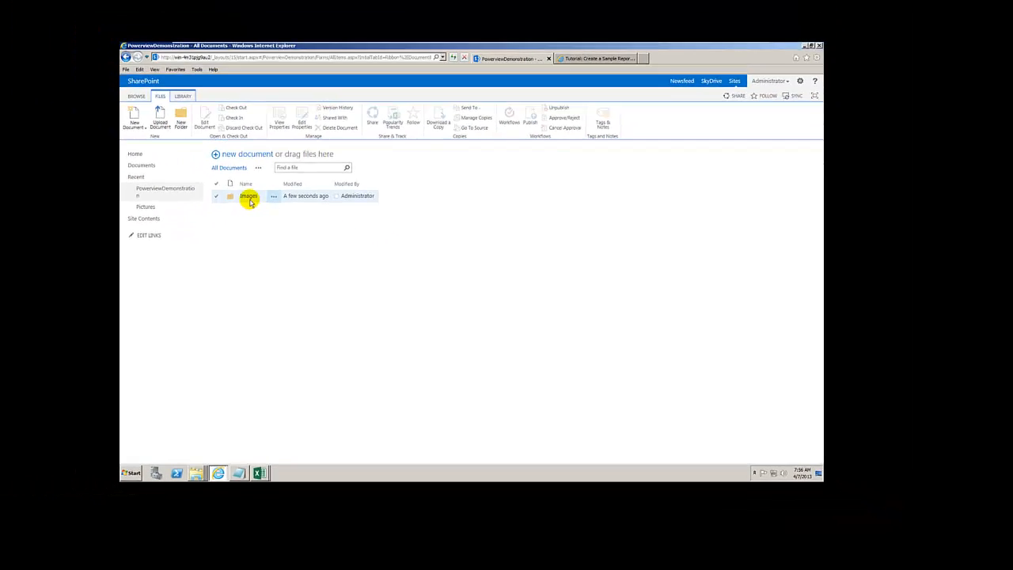
{"action": "left_click", "coordinate": [314, 228]}
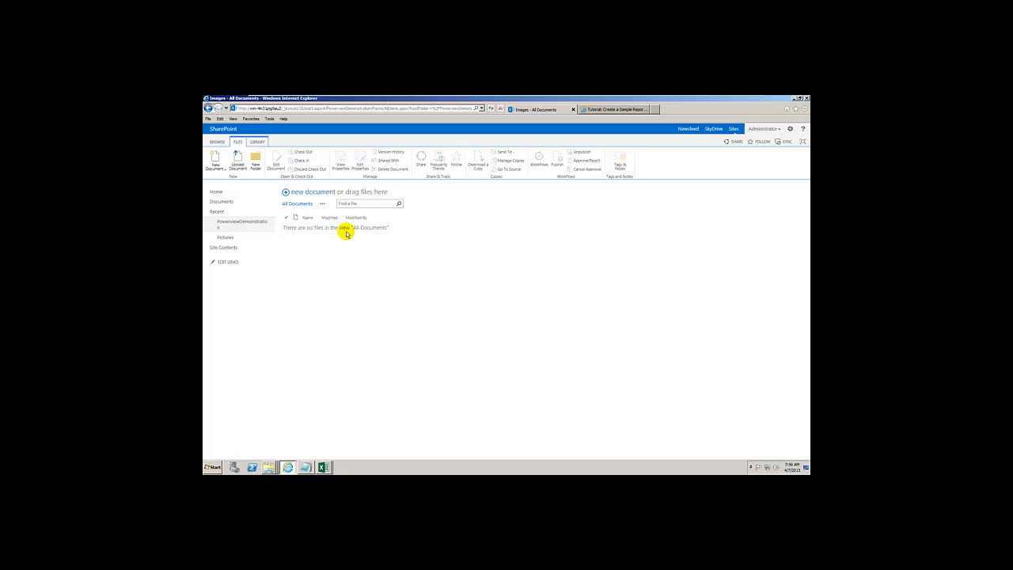
Switch to the OurPowerViewSamples window in Windows Explorer and go into the innermost HelloWorldPicnicImages folder that holds the picture files
{"action": "left_click", "coordinate": [270, 468]}
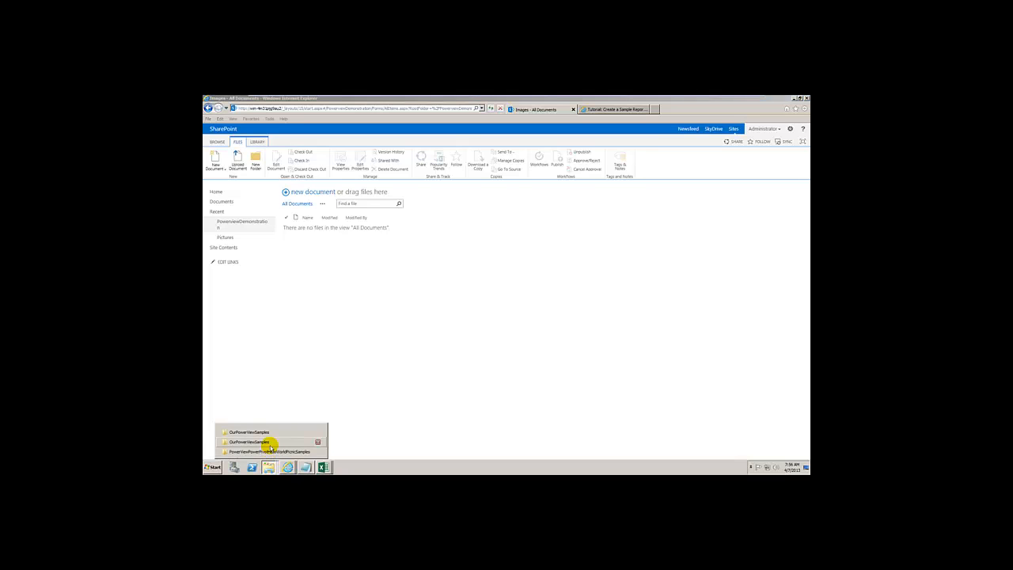
{"action": "left_click", "coordinate": [270, 445]}
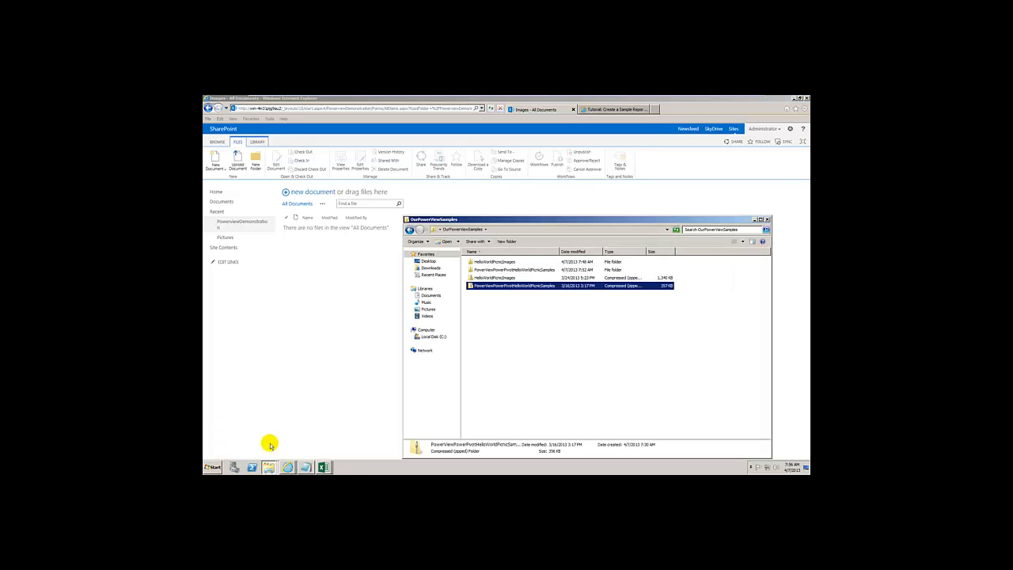
{"action": "double_click", "coordinate": [482, 263]}
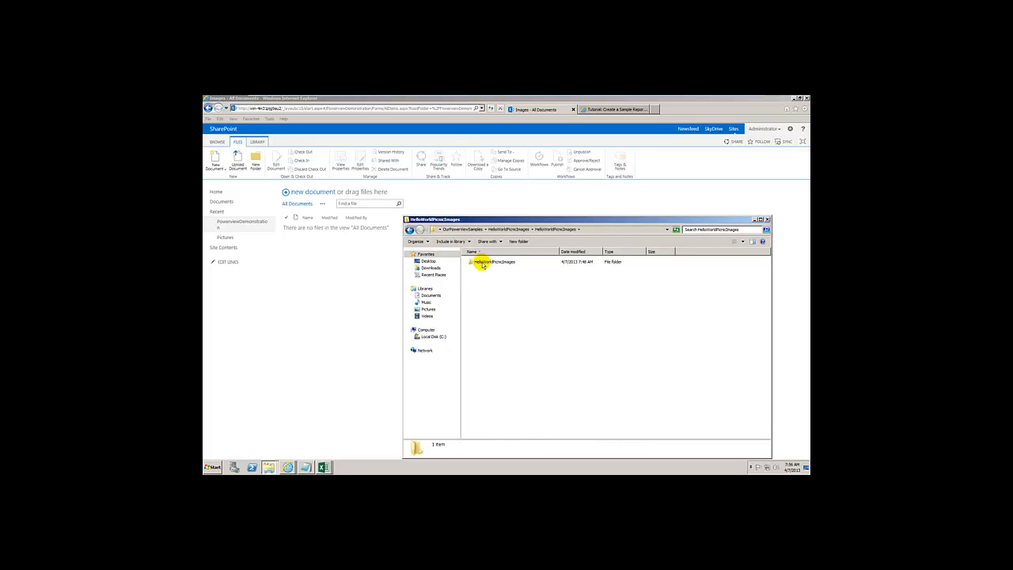
{"action": "double_click", "coordinate": [482, 263]}
{"action": "double_click", "coordinate": [482, 263]}
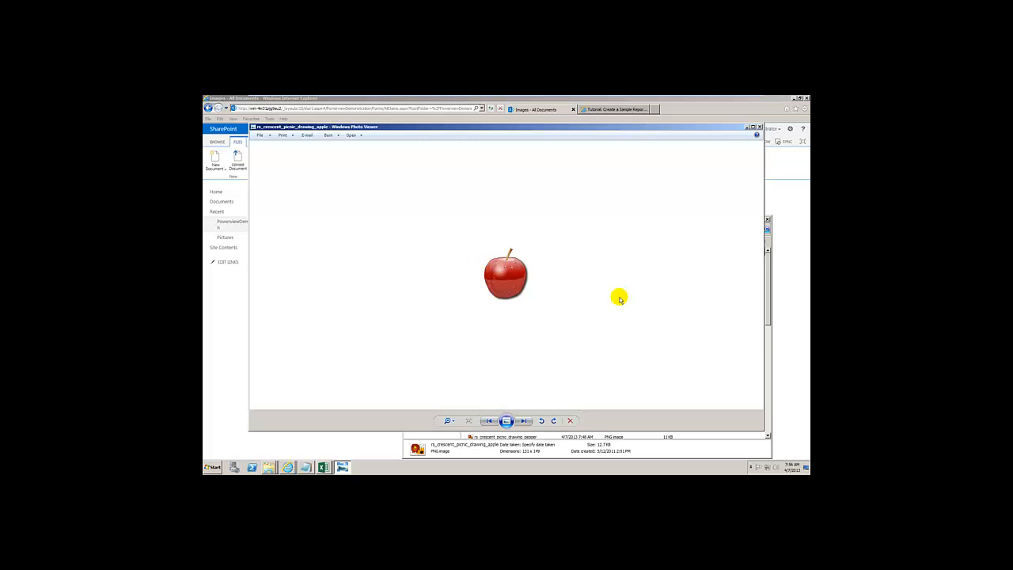
{"action": "left_click", "coordinate": [759, 127]}
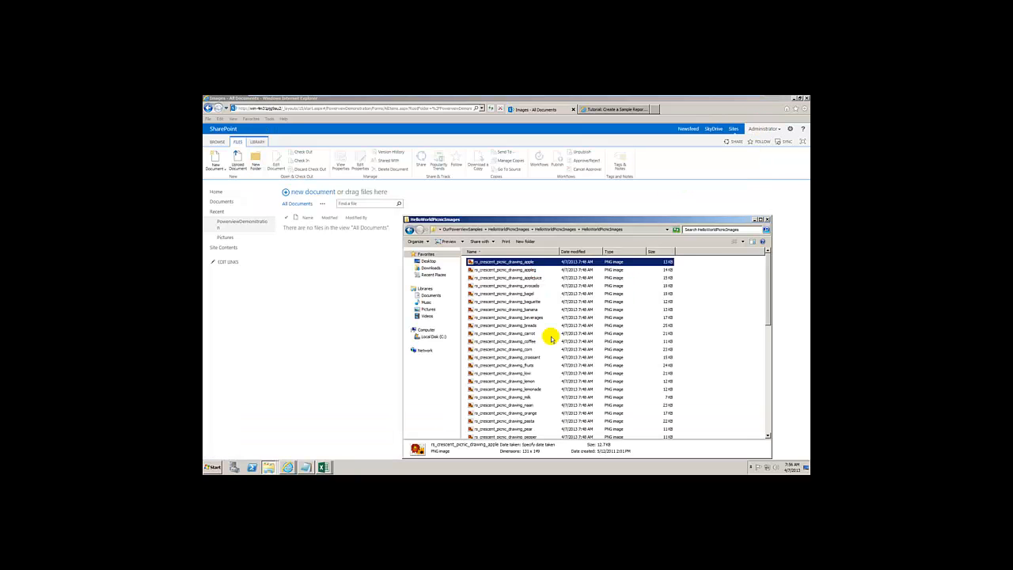
Upload all the picnic PNG images to the SharePoint Images folder, then close the Explorer window
{"action": "key", "text": "shift+Down"}
{"action": "key", "text": "shift+Down"}
{"action": "key", "text": "shift+Down"}
{"action": "key", "text": "shift+Down"}
{"action": "key", "text": "shift+Down"}
{"action": "key", "text": "shift+Down"}
{"action": "key", "text": "shift+Down"}
{"action": "key", "text": "shift+Down"}
{"action": "key", "text": "shift+Down"}
{"action": "key", "text": "shift+Down"}
{"action": "key", "text": "shift+Down"}
{"action": "key", "text": "shift+Down"}
{"action": "key", "text": "shift+Down"}
{"action": "key", "text": "shift+Down"}
{"action": "key", "text": "shift+Down"}
{"action": "key", "text": "shift+Down"}
{"action": "key", "text": "shift+Down"}
{"action": "key", "text": "shift+Down"}
{"action": "key", "text": "shift+Down"}
{"action": "key", "text": "shift+Down"}
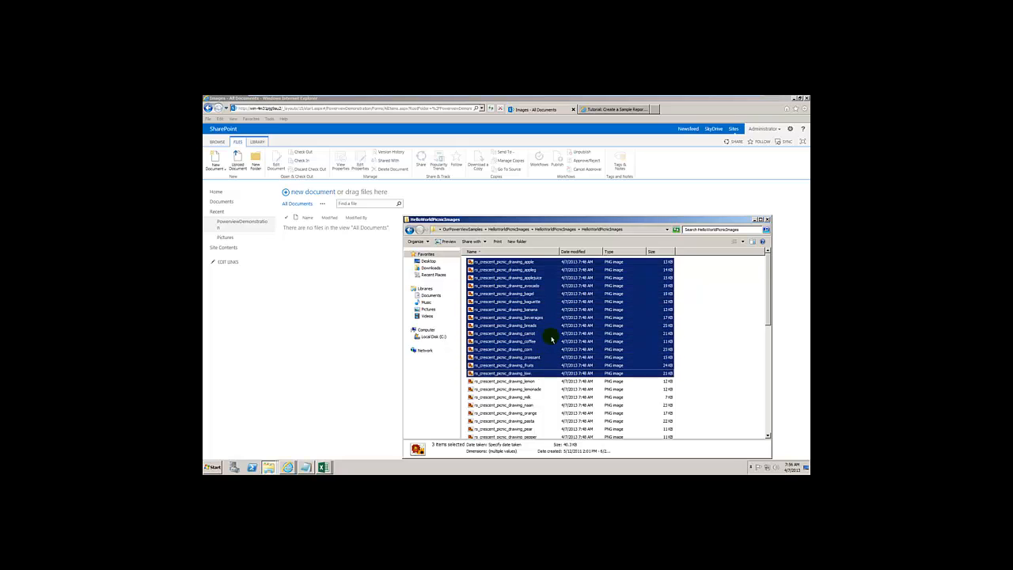
{"action": "key", "text": "shift+Down"}
{"action": "key", "text": "shift+Down"}
{"action": "key", "text": "shift+Down"}
{"action": "key", "text": "shift+Down"}
{"action": "key", "text": "shift+Down"}
{"action": "key", "text": "shift+Down"}
{"action": "key", "text": "shift+Down"}
{"action": "key", "text": "shift+Down"}
{"action": "key", "text": "shift+Down"}
{"action": "key", "text": "shift+Down"}
{"action": "key", "text": "shift+Down"}
{"action": "key", "text": "shift+Down"}
{"action": "key", "text": "shift+Down"}
{"action": "key", "text": "shift+Down"}
{"action": "key", "text": "shift+Down"}
{"action": "key", "text": "shift+Down"}
{"action": "key", "text": "shift+Down"}
{"action": "key", "text": "shift+Down"}
{"action": "key", "text": "shift+Down"}
{"action": "key", "text": "shift+Down"}
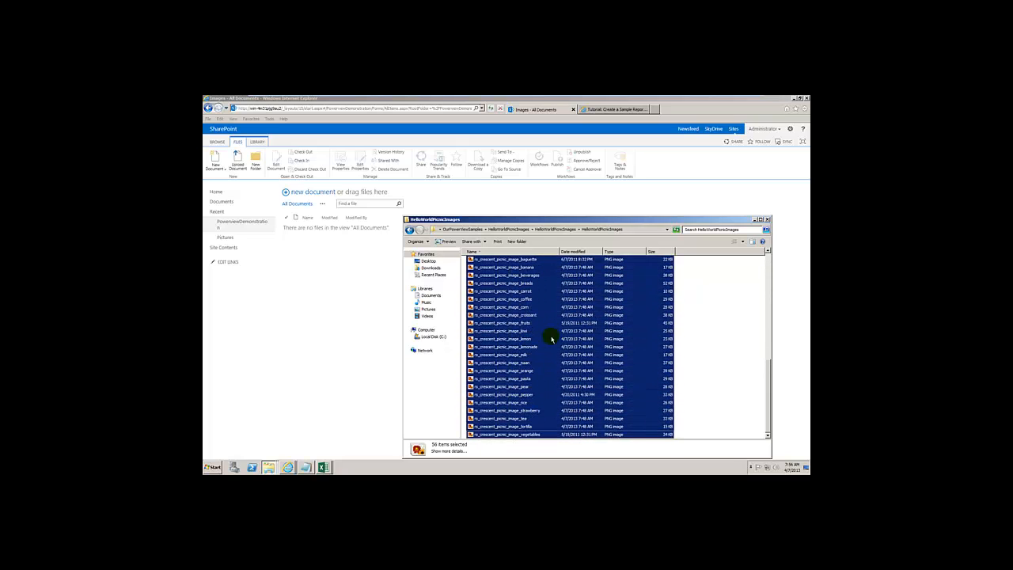
{"action": "right_click", "coordinate": [488, 323]}
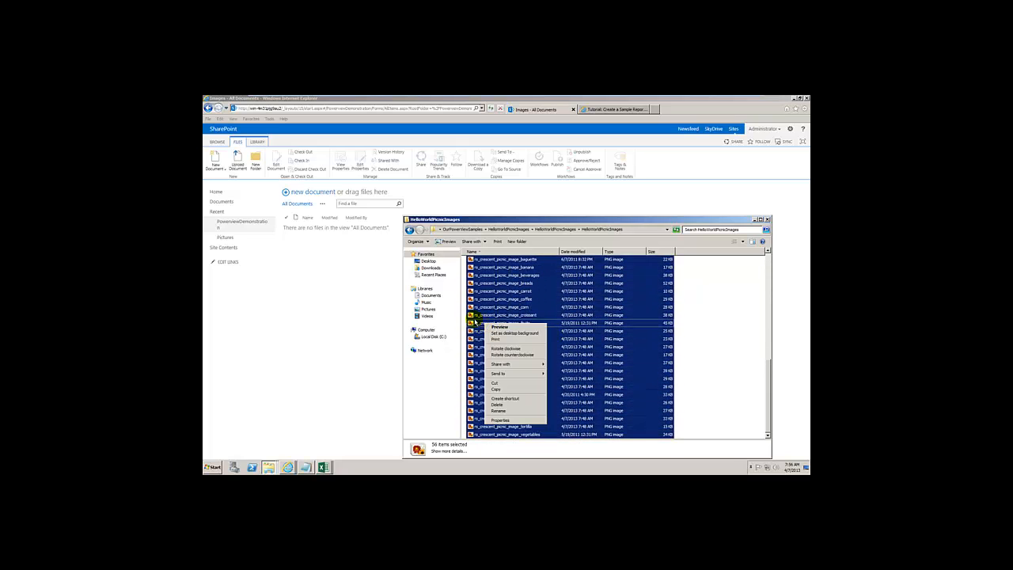
{"action": "left_click", "coordinate": [461, 315]}
{"action": "left_click_drag", "start_coordinate": [467, 316], "coordinate": [316, 203]}
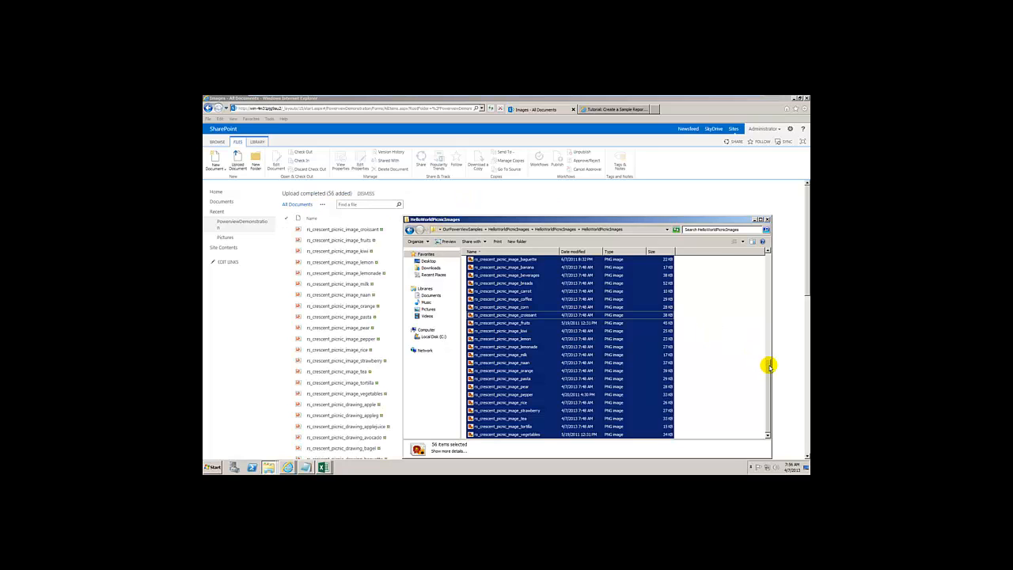
{"action": "left_click_drag", "start_coordinate": [769, 366], "coordinate": [774, 250]}
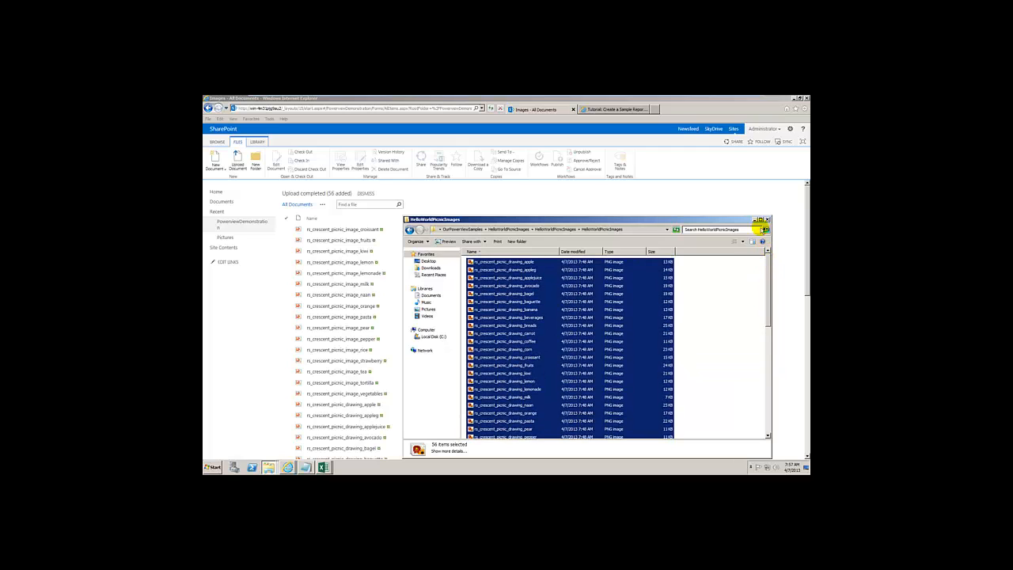
{"action": "left_click", "coordinate": [766, 219]}
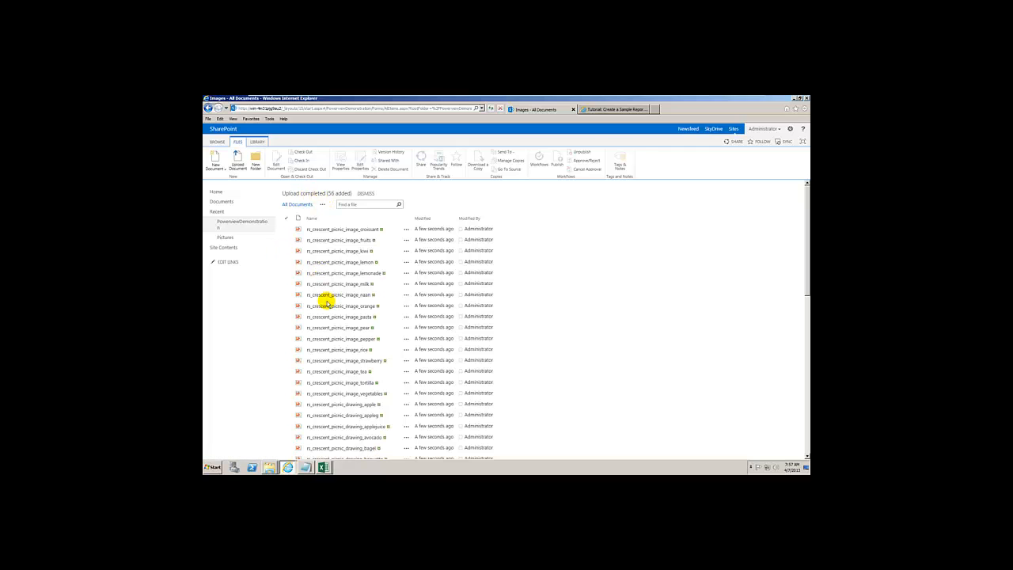
Return to the PowerviewDemonstration library and copy the Images folder's link address
{"action": "left_click", "coordinate": [251, 224]}
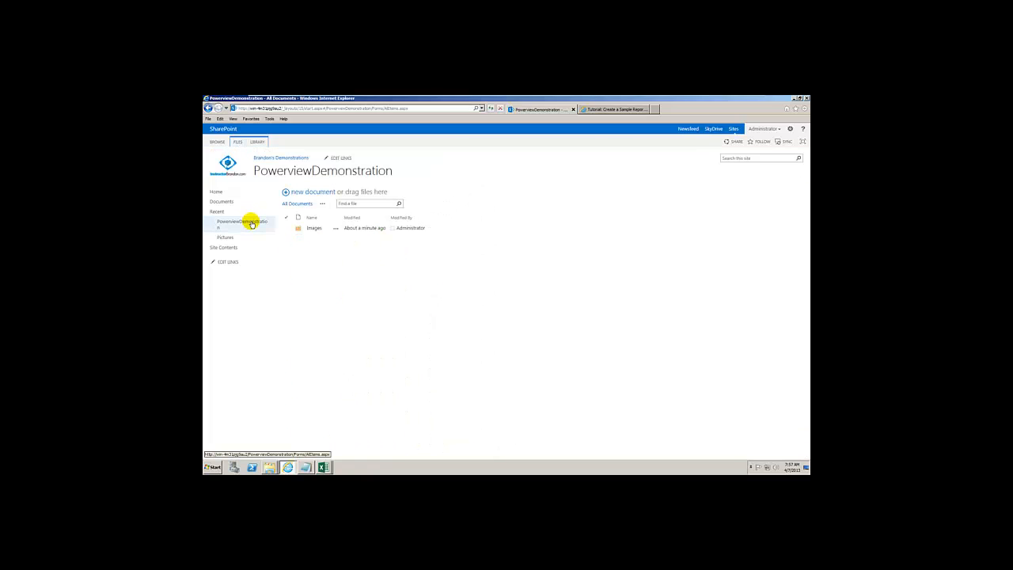
{"action": "right_click", "coordinate": [312, 230]}
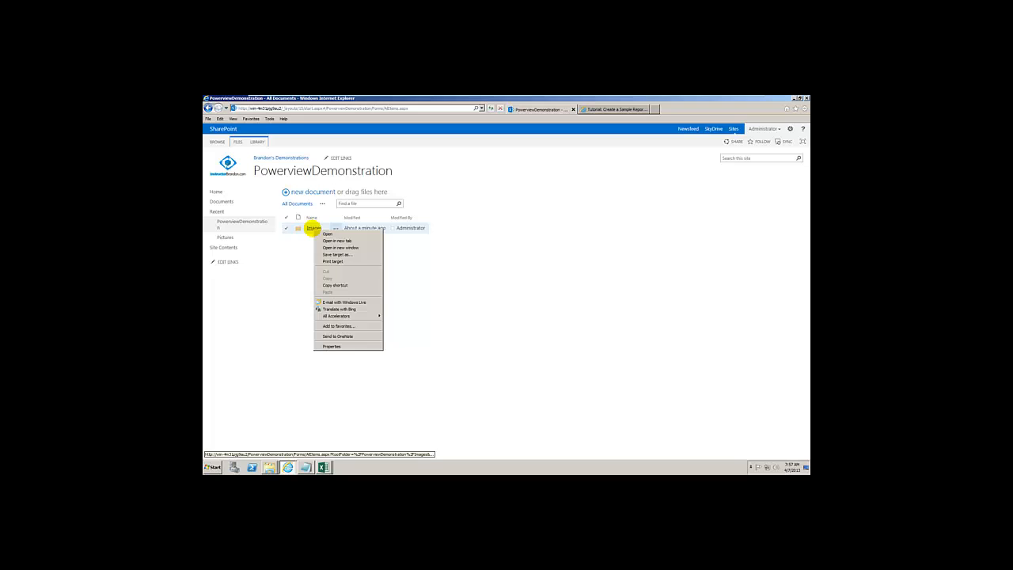
{"action": "left_click", "coordinate": [328, 284]}
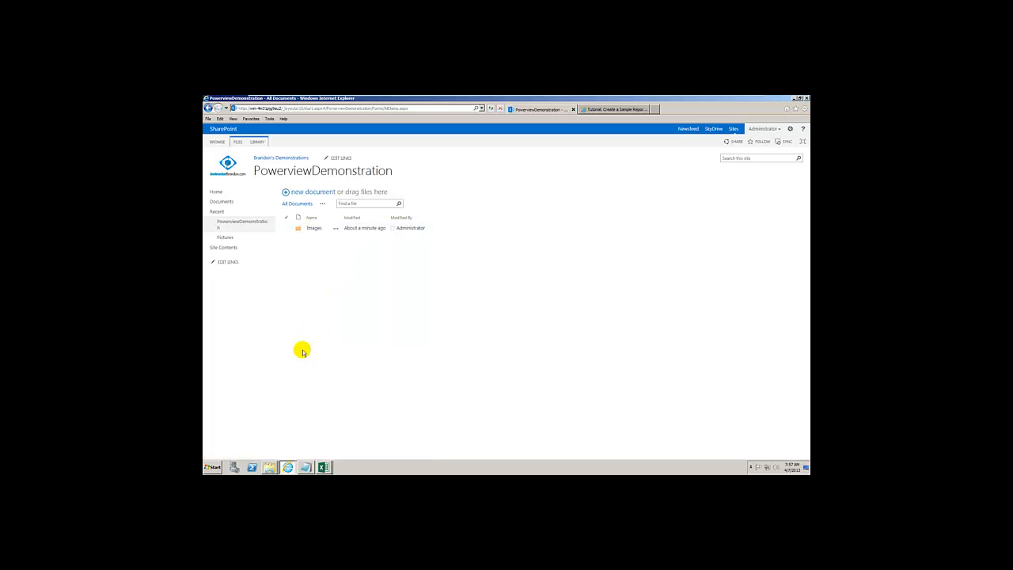
Start a new Notepad document and set a larger font size for its text
{"action": "left_click", "coordinate": [214, 467]}
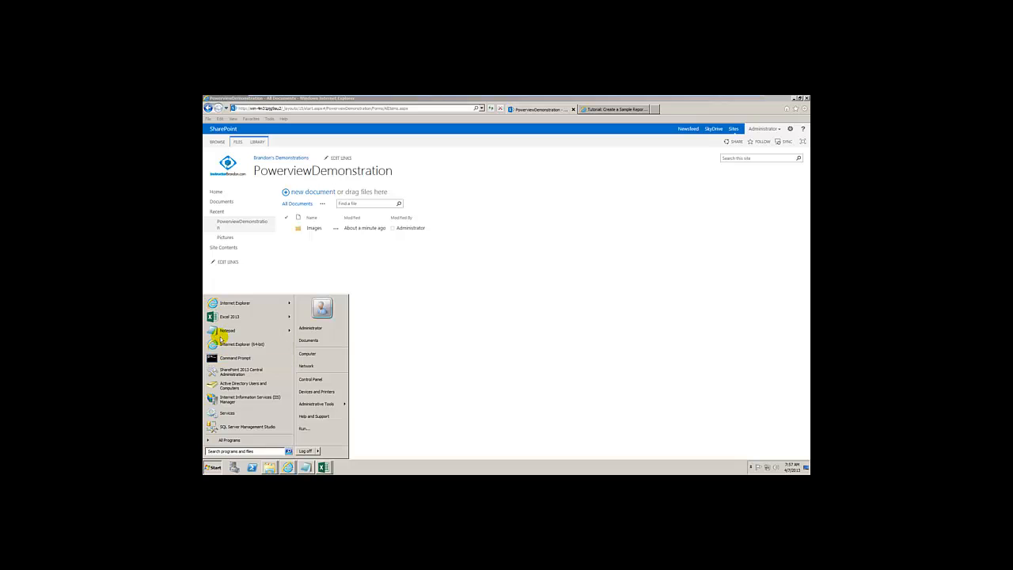
{"action": "left_click", "coordinate": [221, 333]}
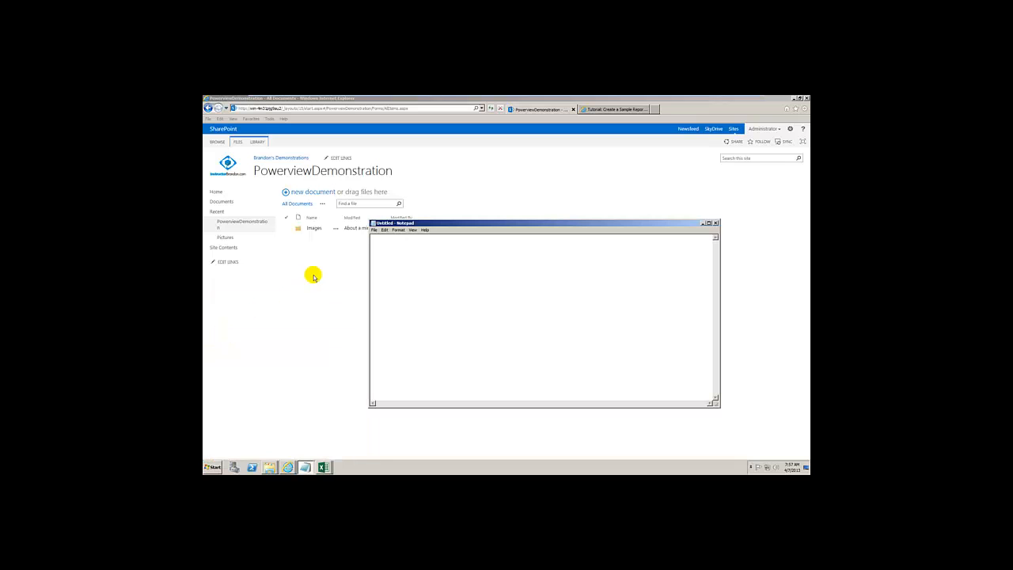
{"action": "left_click", "coordinate": [398, 231]}
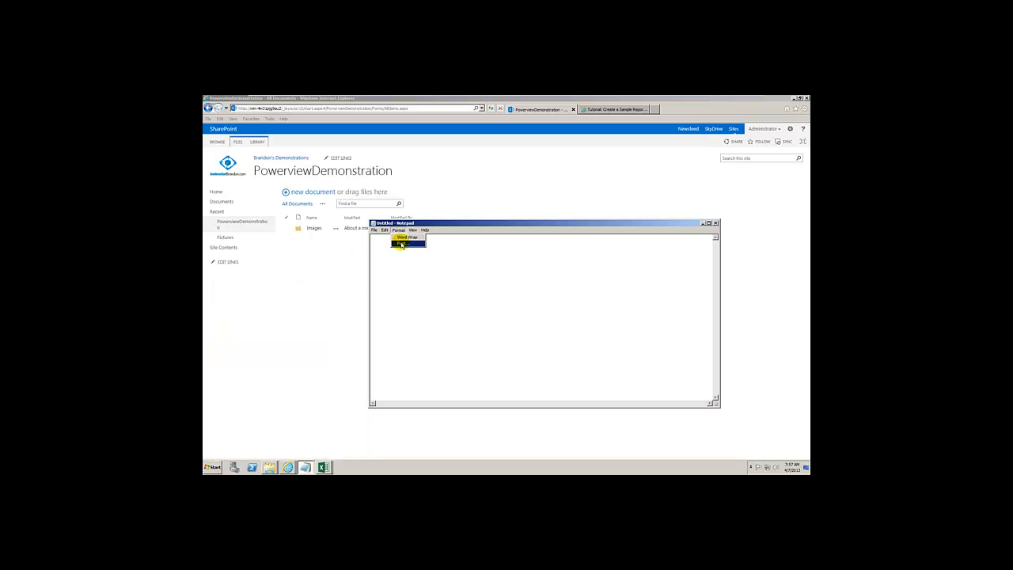
{"action": "left_click", "coordinate": [401, 243]}
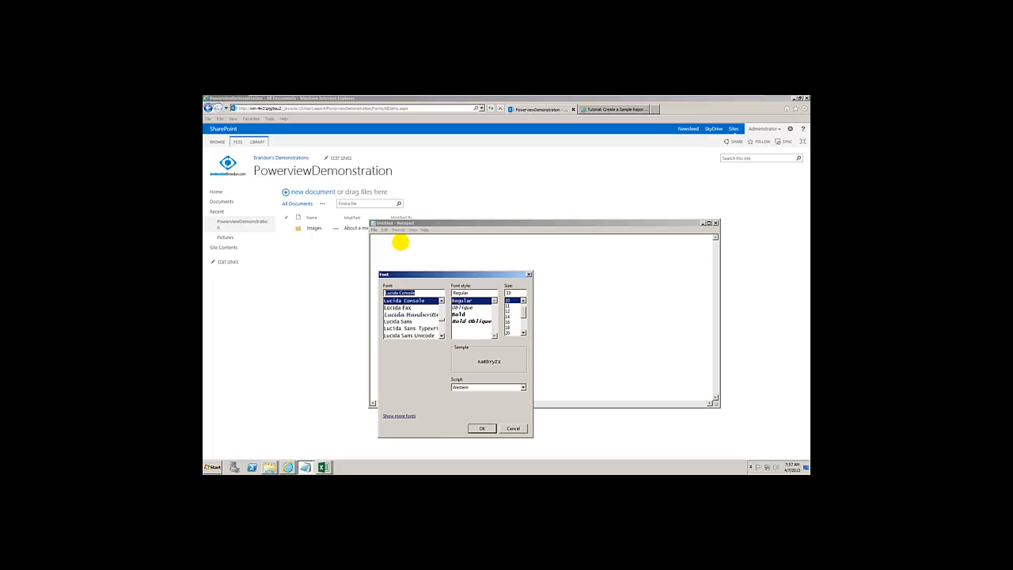
{"action": "left_click", "coordinate": [511, 315]}
{"action": "left_click", "coordinate": [485, 429]}
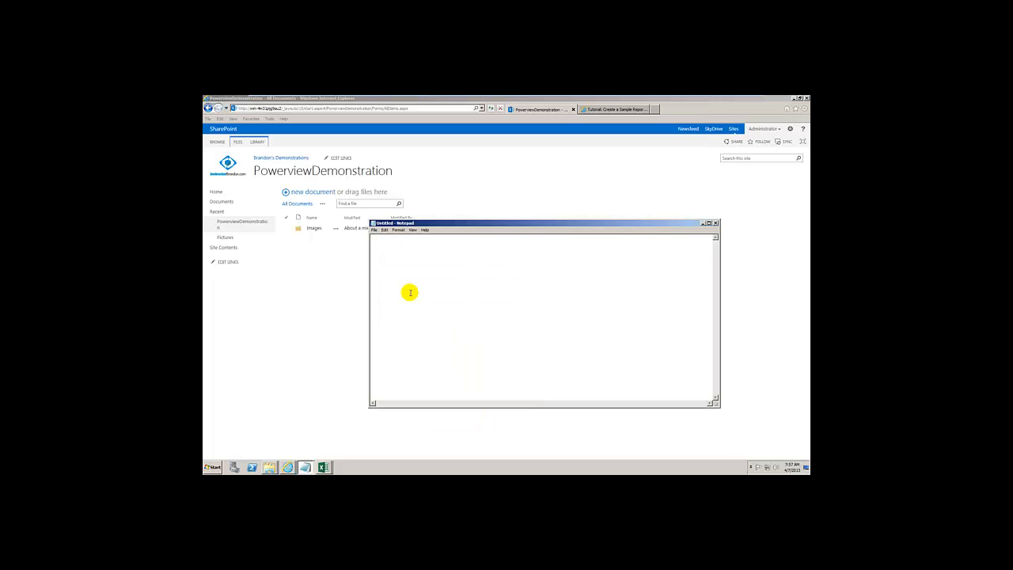
Paste the Images folder's link into the empty Notepad document and look through its trailing parameters
{"action": "right_click", "coordinate": [393, 269]}
{"action": "left_click", "coordinate": [405, 295]}
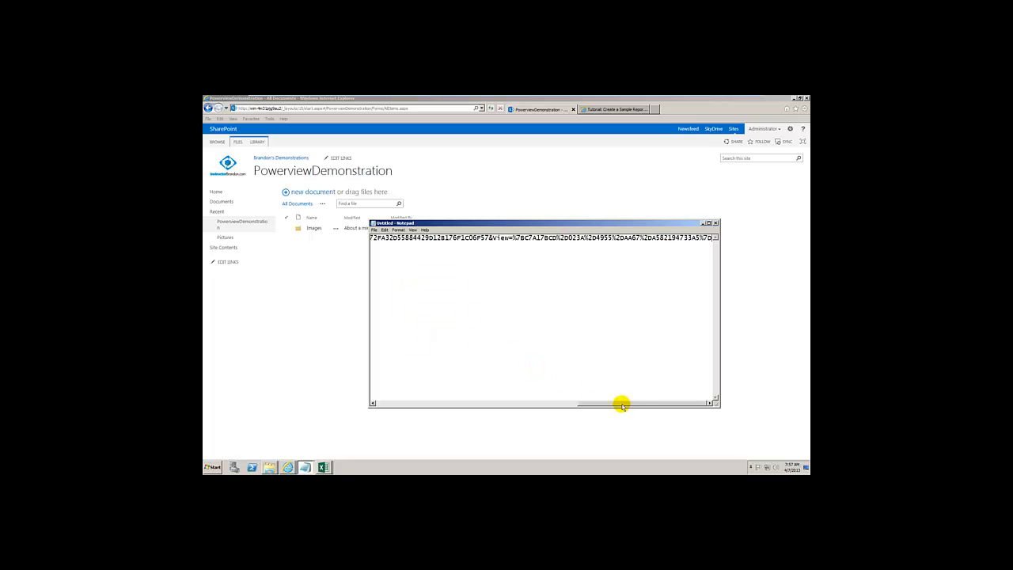
{"action": "left_click_drag", "start_coordinate": [622, 405], "coordinate": [543, 409]}
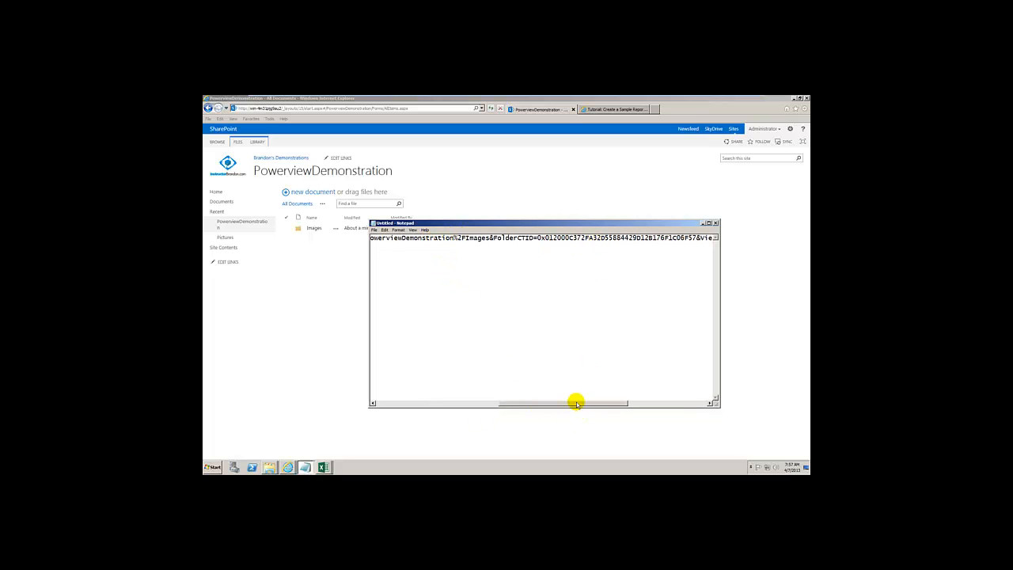
{"action": "left_click_drag", "start_coordinate": [577, 401], "coordinate": [673, 401]}
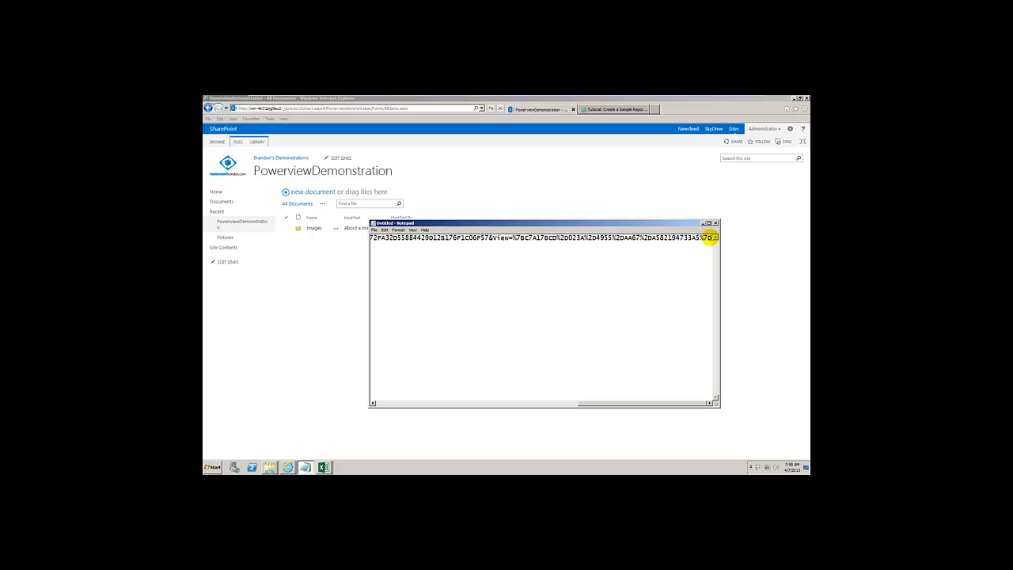
Delete the end of the pasted link, including its View parameter, back to FolderCTID=0x012000C3
{"action": "key", "text": "BackSpace"}
{"action": "key", "text": "BackSpace"}
{"action": "key", "text": "BackSpace"}
{"action": "key", "text": "BackSpace"}
{"action": "key", "text": "BackSpace"}
{"action": "key", "text": "BackSpace"}
{"action": "key", "text": "BackSpace"}
{"action": "key", "text": "BackSpace"}
{"action": "key", "text": "BackSpace"}
{"action": "key", "text": "BackSpace"}
{"action": "key", "text": "BackSpace"}
{"action": "key", "text": "BackSpace"}
{"action": "key", "text": "BackSpace"}
{"action": "key", "text": "BackSpace"}
{"action": "key", "text": "BackSpace"}
{"action": "key", "text": "BackSpace"}
{"action": "key", "text": "BackSpace"}
{"action": "key", "text": "BackSpace"}
{"action": "key", "text": "BackSpace"}
{"action": "key", "text": "BackSpace"}
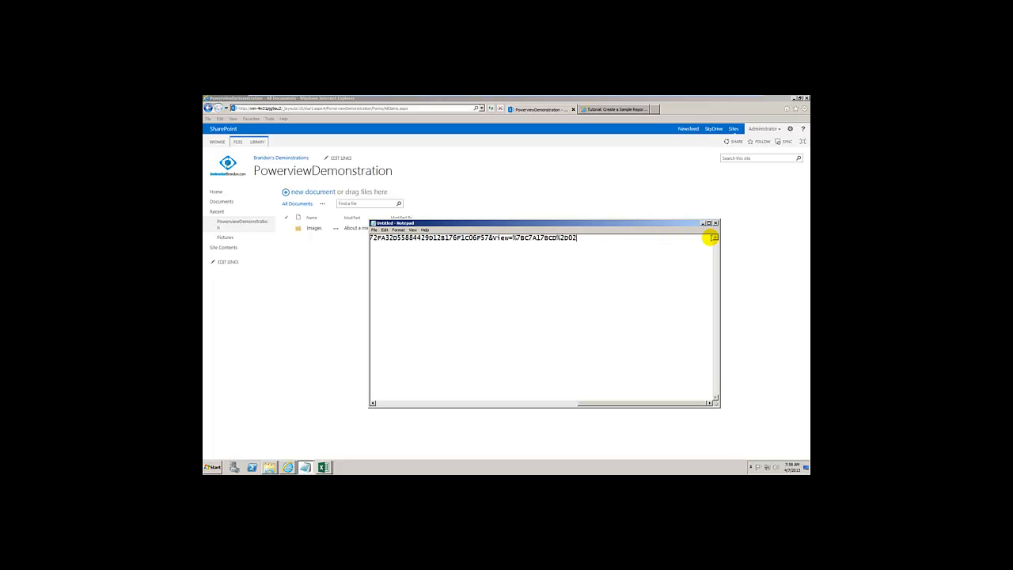
{"action": "key", "text": "BackSpace"}
{"action": "key", "text": "BackSpace"}
{"action": "key", "text": "BackSpace"}
{"action": "key", "text": "BackSpace"}
{"action": "key", "text": "BackSpace"}
{"action": "key", "text": "BackSpace"}
{"action": "key", "text": "BackSpace"}
{"action": "key", "text": "BackSpace"}
{"action": "key", "text": "BackSpace"}
{"action": "key", "text": "BackSpace"}
{"action": "key", "text": "BackSpace"}
{"action": "key", "text": "BackSpace"}
{"action": "key", "text": "BackSpace"}
{"action": "key", "text": "BackSpace"}
{"action": "key", "text": "BackSpace"}
{"action": "key", "text": "BackSpace"}
{"action": "key", "text": "BackSpace"}
{"action": "key", "text": "BackSpace"}
{"action": "key", "text": "BackSpace"}
{"action": "key", "text": "BackSpace"}
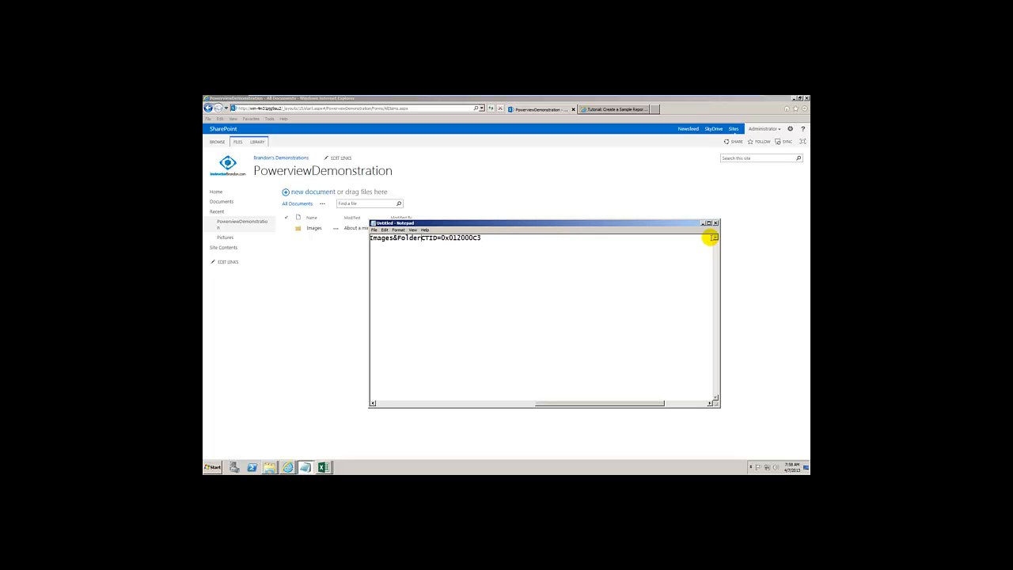
Delete the Forms/AllItems.aspx? part that follows PowerviewDemonstration/ in the Notepad link
{"action": "key", "text": "Left"}
{"action": "key", "text": "Left"}
{"action": "key", "text": "Left"}
{"action": "key", "text": "Left"}
{"action": "key", "text": "Left"}
{"action": "key", "text": "Left"}
{"action": "key", "text": "Left"}
{"action": "key", "text": "Left"}
{"action": "key", "text": "Left"}
{"action": "key", "text": "Left"}
{"action": "key", "text": "Left"}
{"action": "key", "text": "Left"}
{"action": "key", "text": "Left"}
{"action": "key", "text": "Left"}
{"action": "key", "text": "Left"}
{"action": "key", "text": "Left"}
{"action": "key", "text": "Left"}
{"action": "key", "text": "Left"}
{"action": "key", "text": "Left"}
{"action": "key", "text": "Left"}
{"action": "key", "text": "Left"}
{"action": "key", "text": "Left"}
{"action": "key", "text": "Left"}
{"action": "key", "text": "Left"}
{"action": "key", "text": "Left"}
{"action": "key", "text": "Left"}
{"action": "key", "text": "Left"}
{"action": "key", "text": "Left"}
{"action": "key", "text": "Left"}
{"action": "key", "text": "Left"}
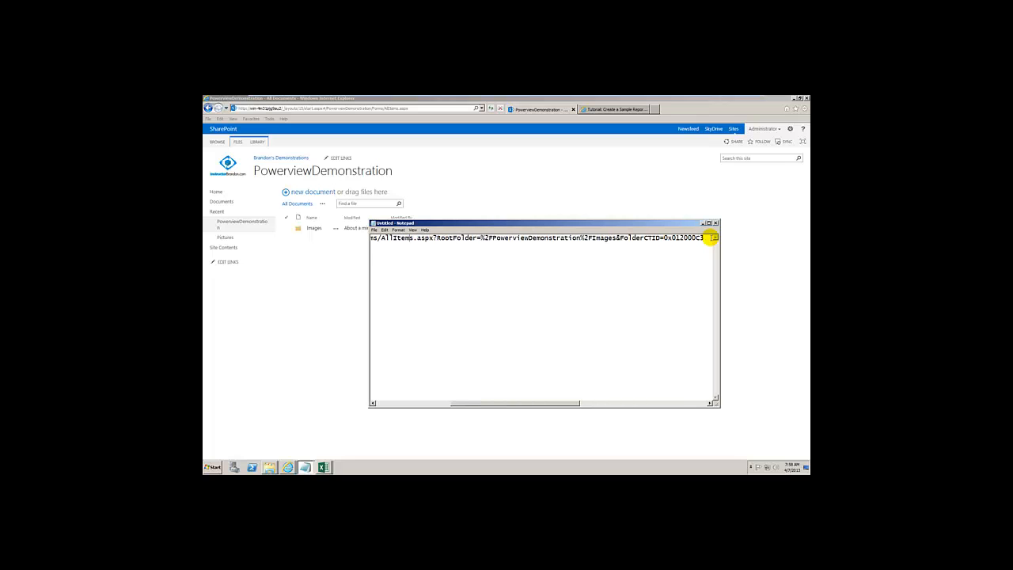
{"action": "key", "text": "Left"}
{"action": "key", "text": "Left"}
{"action": "key", "text": "Left"}
{"action": "key", "text": "Left"}
{"action": "key", "text": "Left"}
{"action": "key", "text": "Left"}
{"action": "key", "text": "Left"}
{"action": "key", "text": "Left"}
{"action": "key", "text": "Left"}
{"action": "key", "text": "Left"}
{"action": "key", "text": "Left"}
{"action": "key", "text": "Left"}
{"action": "key", "text": "Left"}
{"action": "key", "text": "Left"}
{"action": "key", "text": "Left"}
{"action": "key", "text": "Left"}
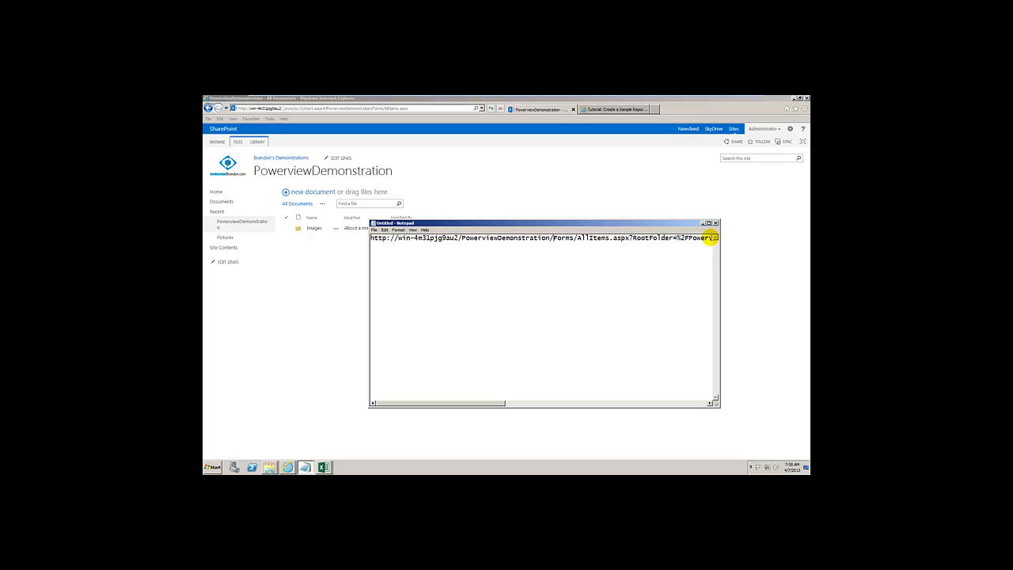
{"action": "key", "text": "Delete"}
{"action": "key", "text": "Delete"}
{"action": "key", "text": "Delete"}
{"action": "key", "text": "Delete"}
{"action": "key", "text": "Delete"}
{"action": "key", "text": "Delete"}
{"action": "key", "text": "Delete"}
{"action": "key", "text": "Delete"}
{"action": "key", "text": "Delete"}
{"action": "key", "text": "Delete"}
{"action": "key", "text": "Delete"}
{"action": "key", "text": "Delete"}
{"action": "key", "text": "Delete"}
{"action": "key", "text": "Delete"}
{"action": "key", "text": "Delete"}
{"action": "key", "text": "Delete"}
{"action": "key", "text": "Delete"}
{"action": "key", "text": "Delete"}
{"action": "key", "text": "Delete"}
{"action": "key", "text": "Delete"}
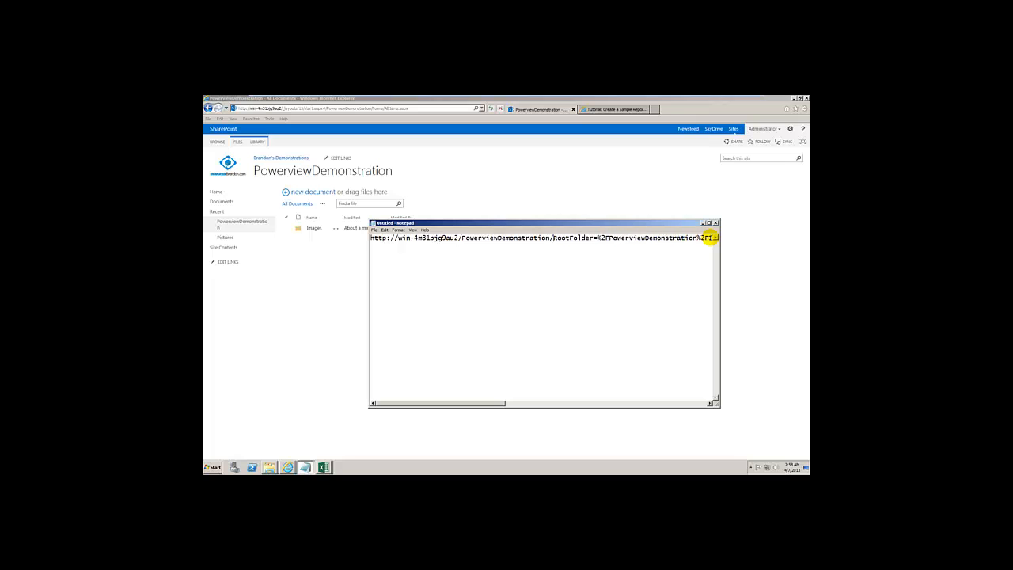
Remove the remaining RootFolder and FolderCTID parameters from the link and end it with Images/ after PowerviewDemonstration/
{"action": "key", "text": "Delete"}
{"action": "key", "text": "Delete"}
{"action": "key", "text": "Delete"}
{"action": "key", "text": "Delete"}
{"action": "key", "text": "Delete"}
{"action": "key", "text": "Delete"}
{"action": "key", "text": "Delete"}
{"action": "key", "text": "Delete"}
{"action": "key", "text": "Delete"}
{"action": "key", "text": "Delete"}
{"action": "key", "text": "Delete"}
{"action": "key", "text": "Delete"}
{"action": "key", "text": "Delete"}
{"action": "key", "text": "Delete"}
{"action": "key", "text": "Delete"}
{"action": "key", "text": "Delete"}
{"action": "key", "text": "Delete"}
{"action": "key", "text": "Delete"}
{"action": "key", "text": "Delete"}
{"action": "key", "text": "Delete"}
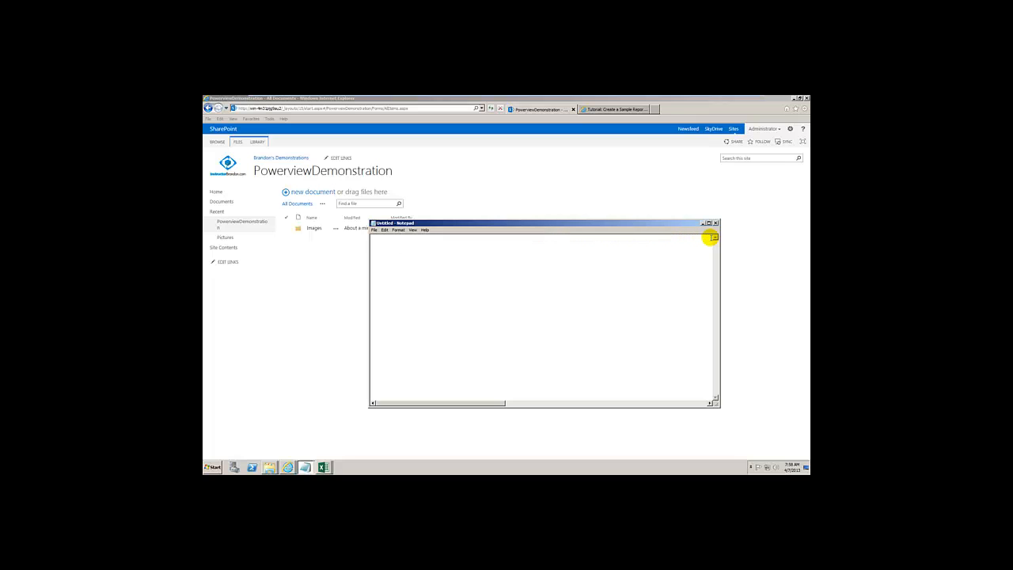
{"action": "key", "text": "Delete"}
{"action": "key", "text": "Delete"}
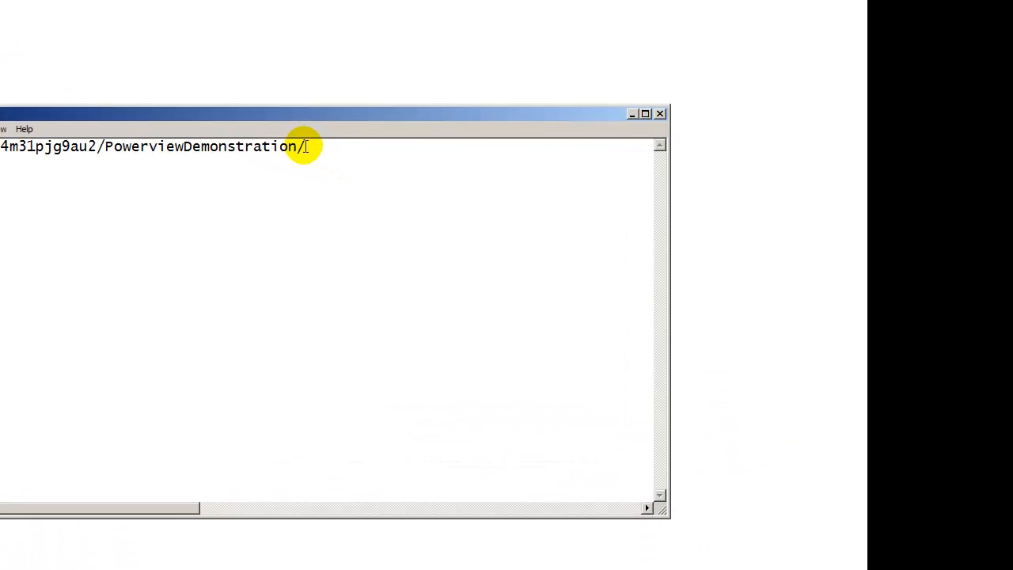
{"action": "type", "text": "Images/"}
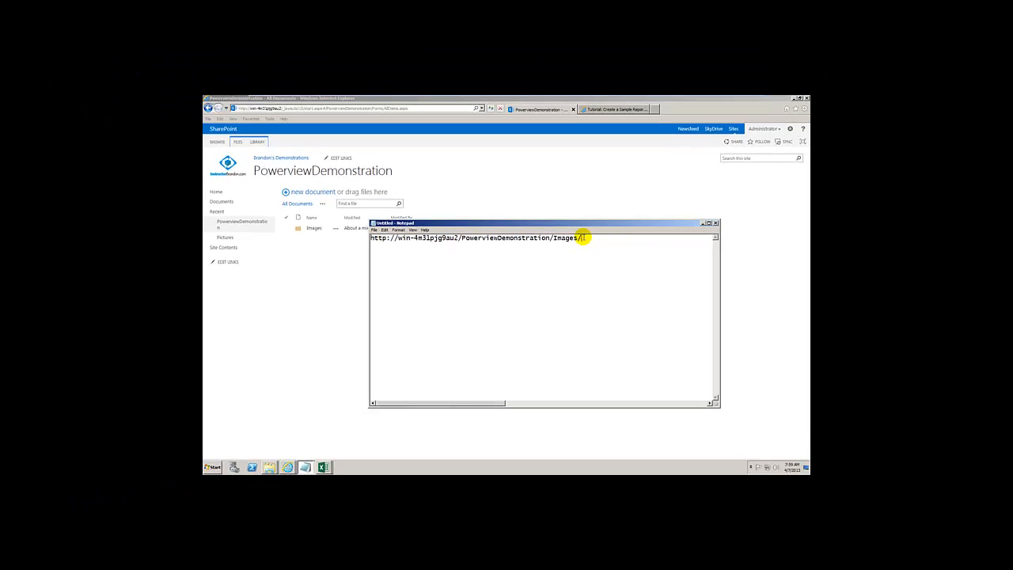
{"action": "left_click_drag", "start_coordinate": [368, 146], "coordinate": [283, 146]}
{"action": "left_click_drag", "start_coordinate": [543, 238], "coordinate": [359, 241]}
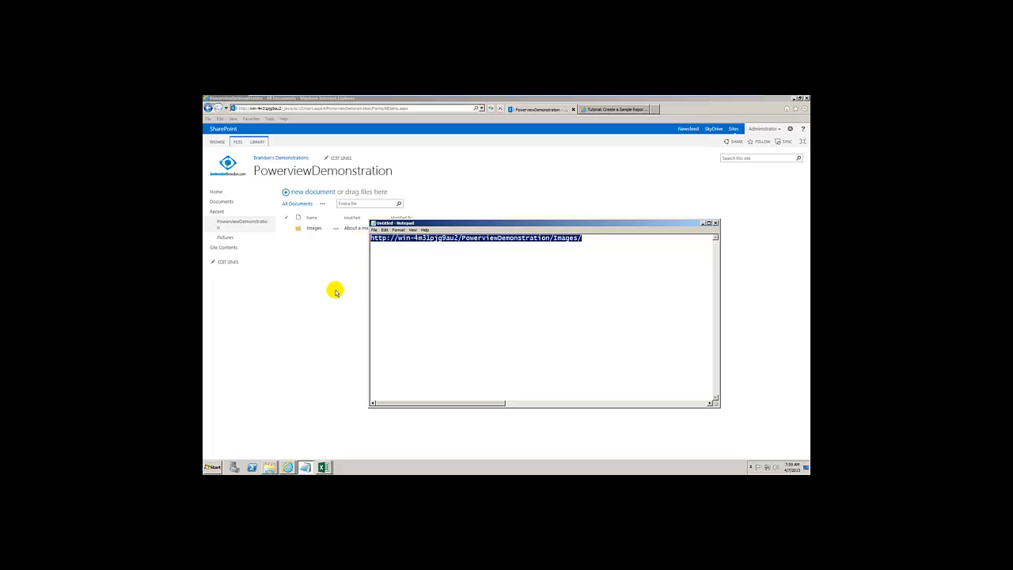
{"action": "left_click", "coordinate": [294, 316]}
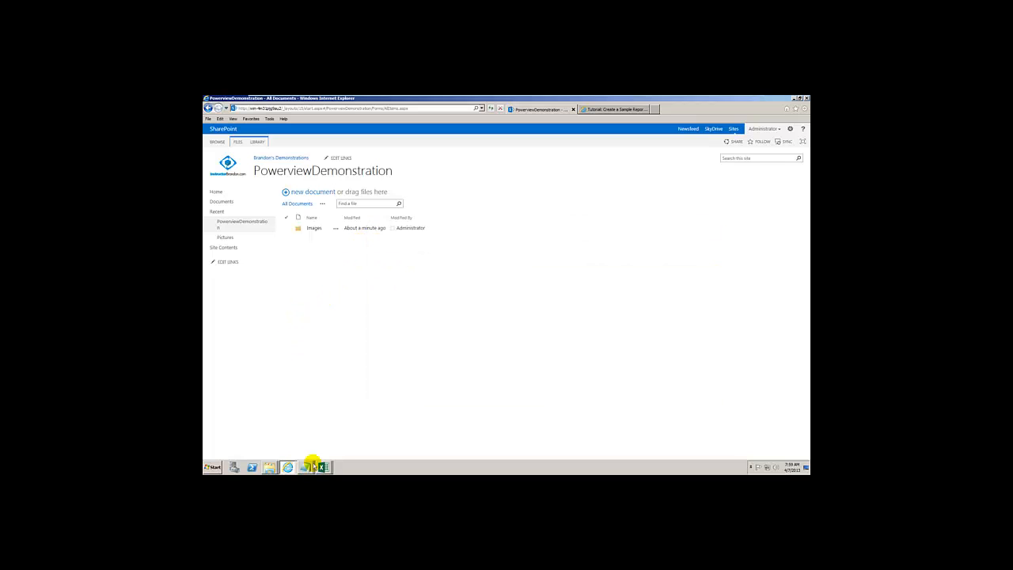
Switch to the PowerPivot for Excel window of HelloWorldPicnicPowerViewRTM.xlsx
{"action": "mouse_move", "coordinate": [327, 463]}
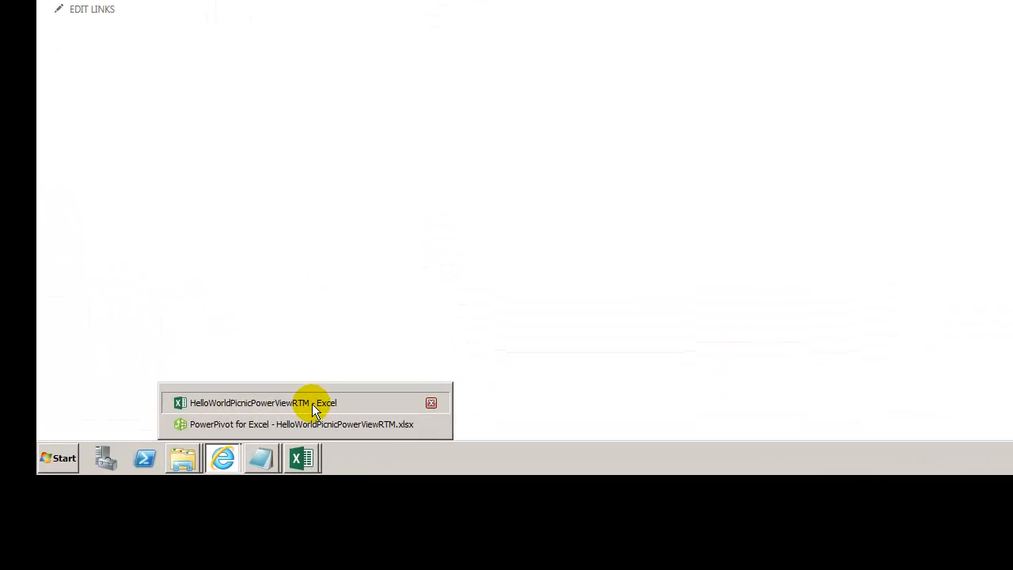
{"action": "left_click", "coordinate": [314, 405]}
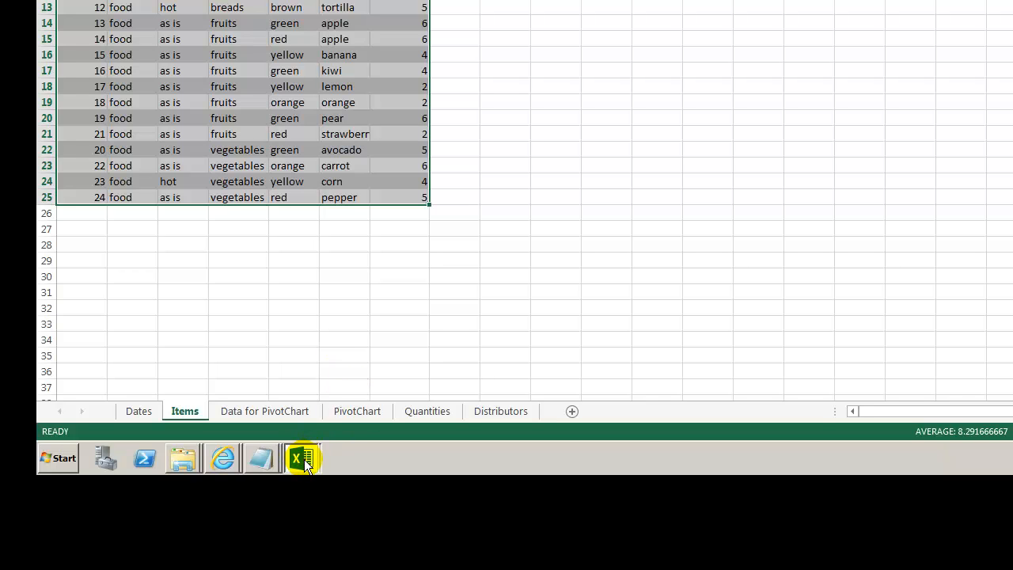
{"action": "left_click", "coordinate": [304, 459]}
{"action": "left_click", "coordinate": [302, 425]}
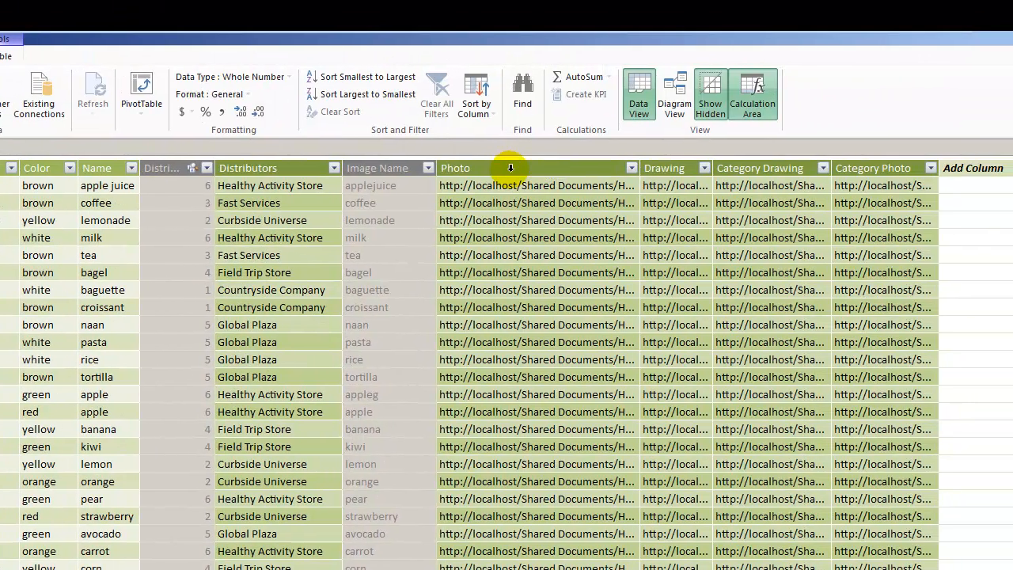
{"action": "left_click", "coordinate": [507, 168]}
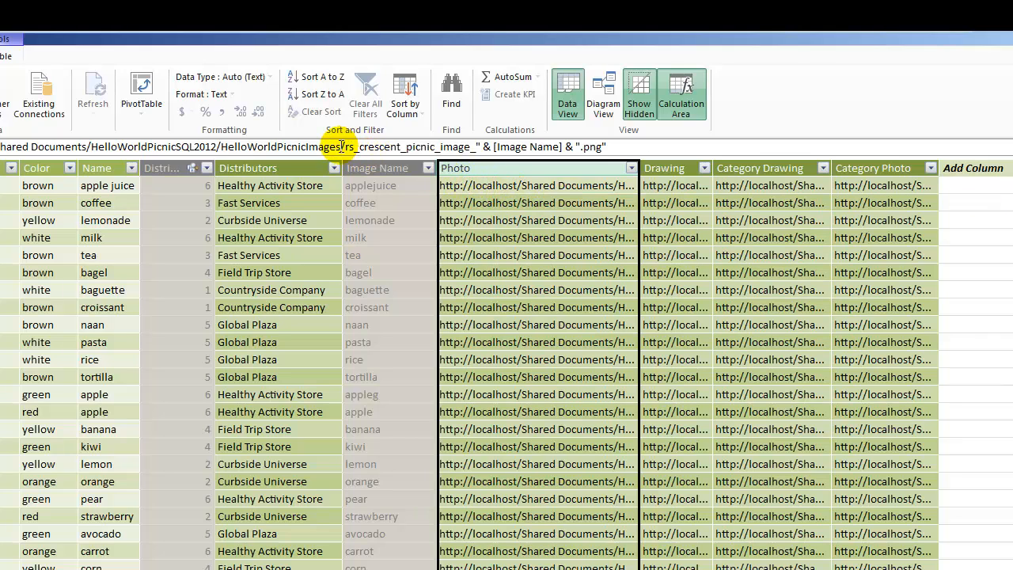
{"action": "left_click_drag", "start_coordinate": [341, 146], "coordinate": [302, 149]}
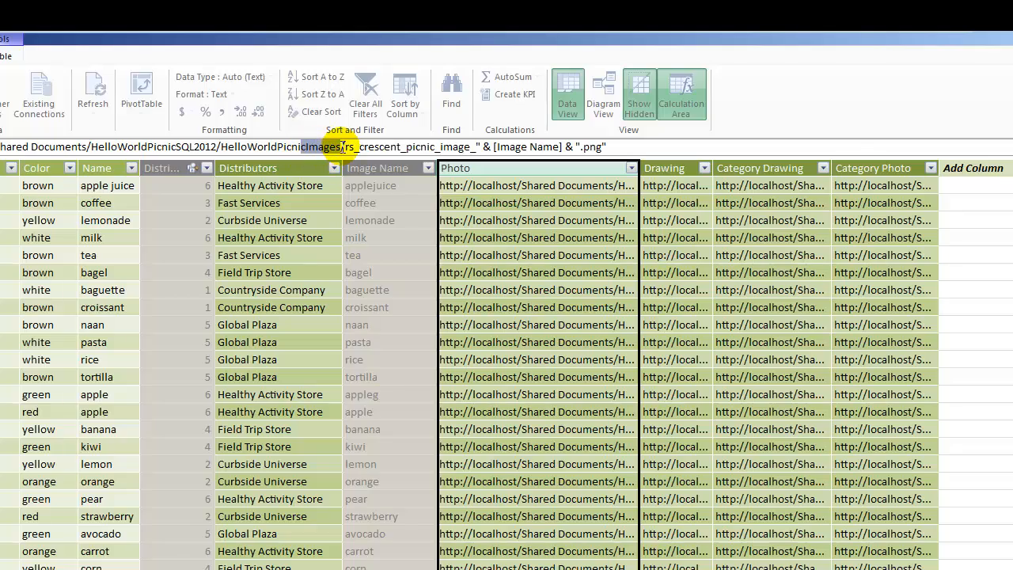
{"action": "left_click_drag", "start_coordinate": [291, 151], "coordinate": [8, 151]}
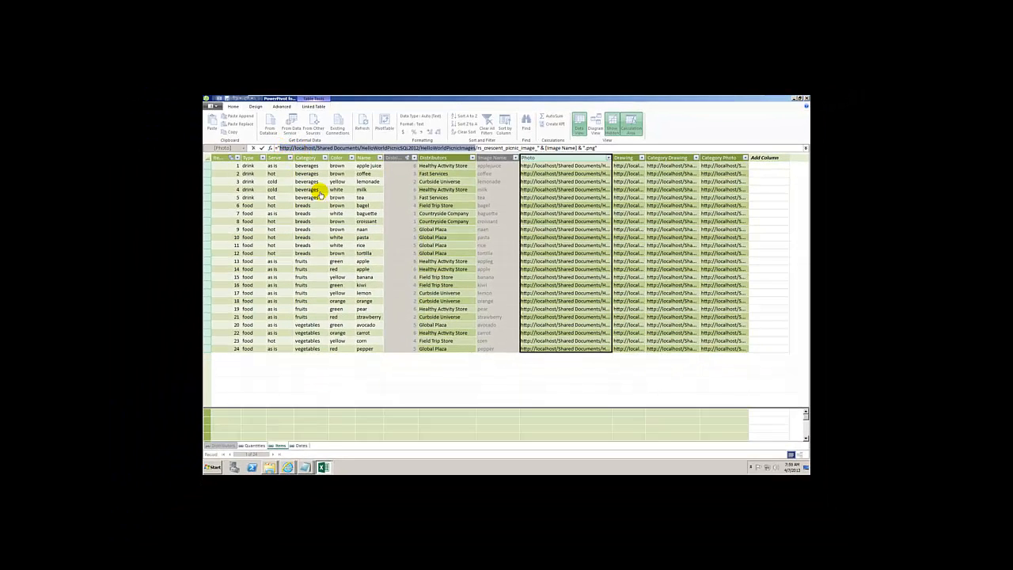
{"action": "key", "text": "Delete"}
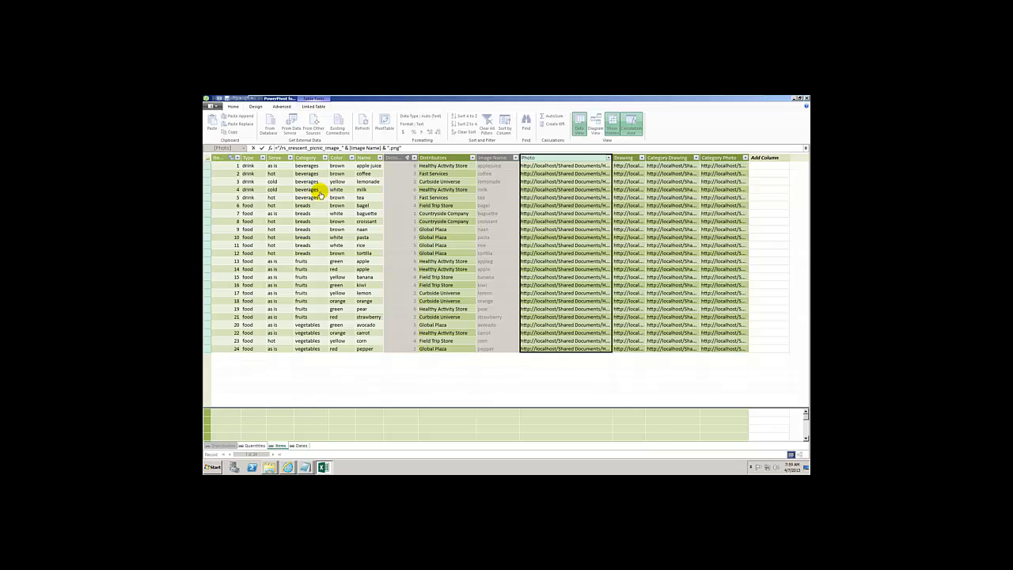
{"action": "key", "text": "Delete"}
{"action": "type", "text": "http://win-4m31pjg9au2/PowerviewDemonstration/Images/"}
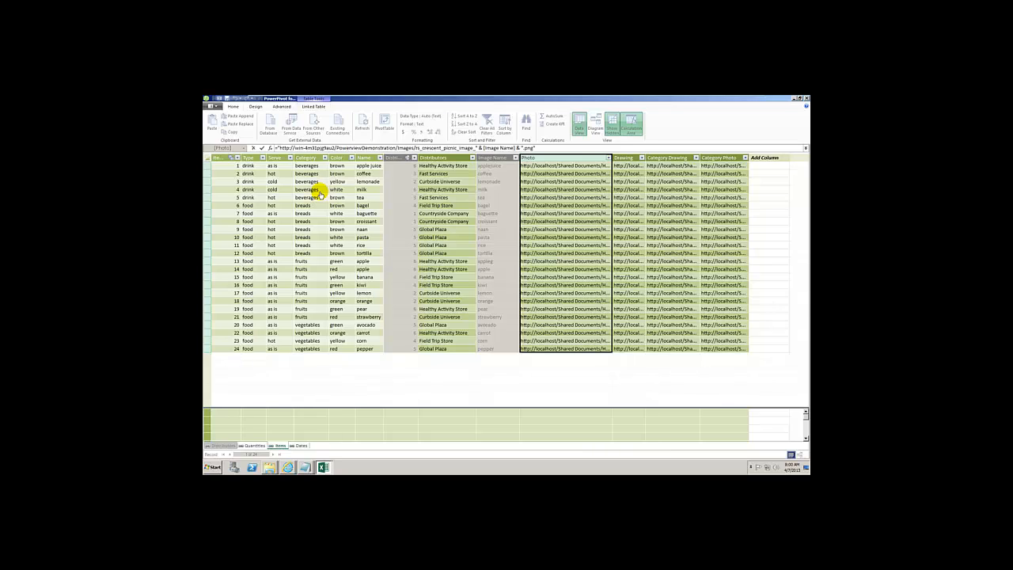
{"action": "left_click", "coordinate": [262, 148]}
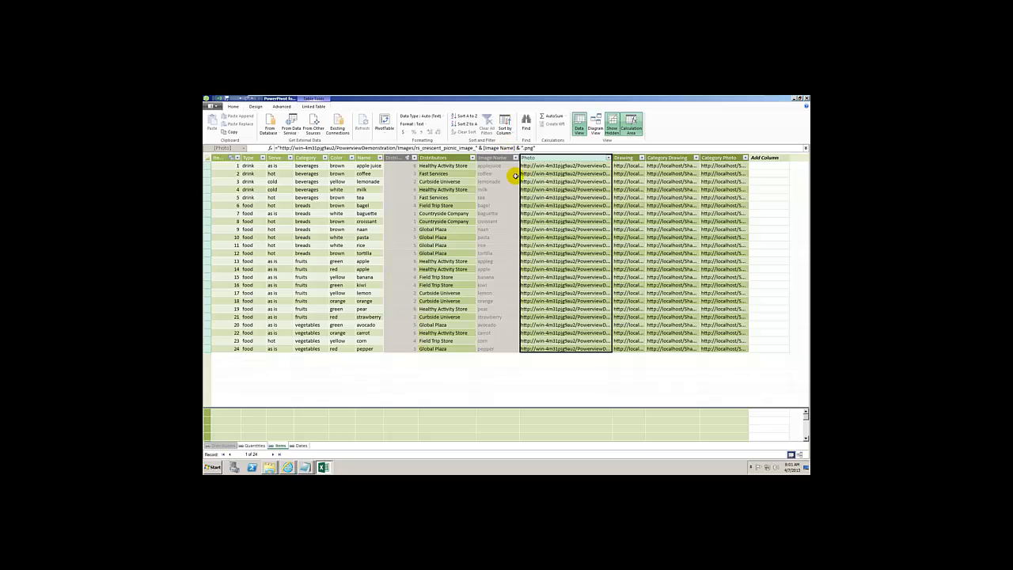
{"action": "left_click", "coordinate": [625, 157]}
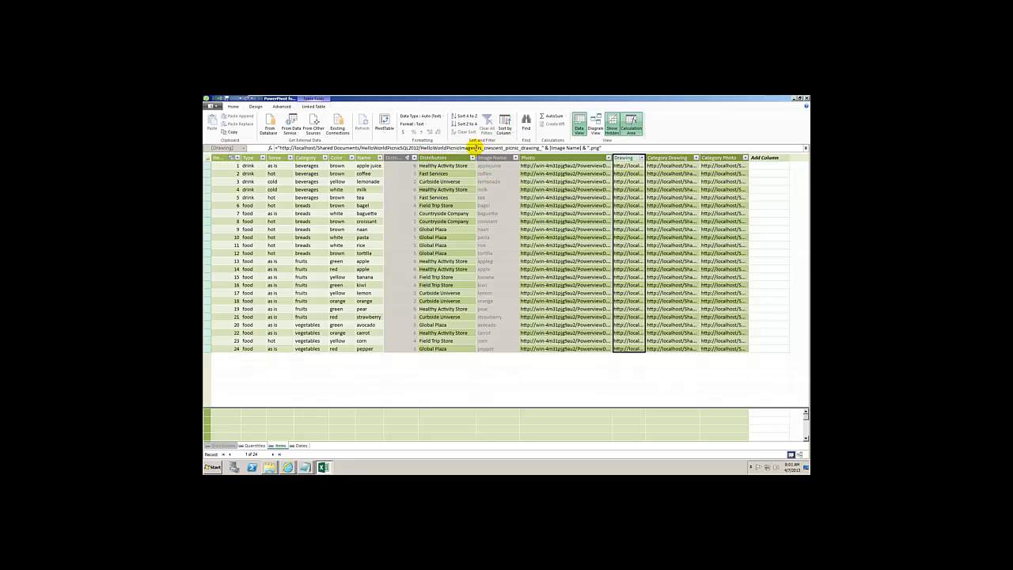
{"action": "left_click_drag", "start_coordinate": [478, 148], "coordinate": [283, 148]}
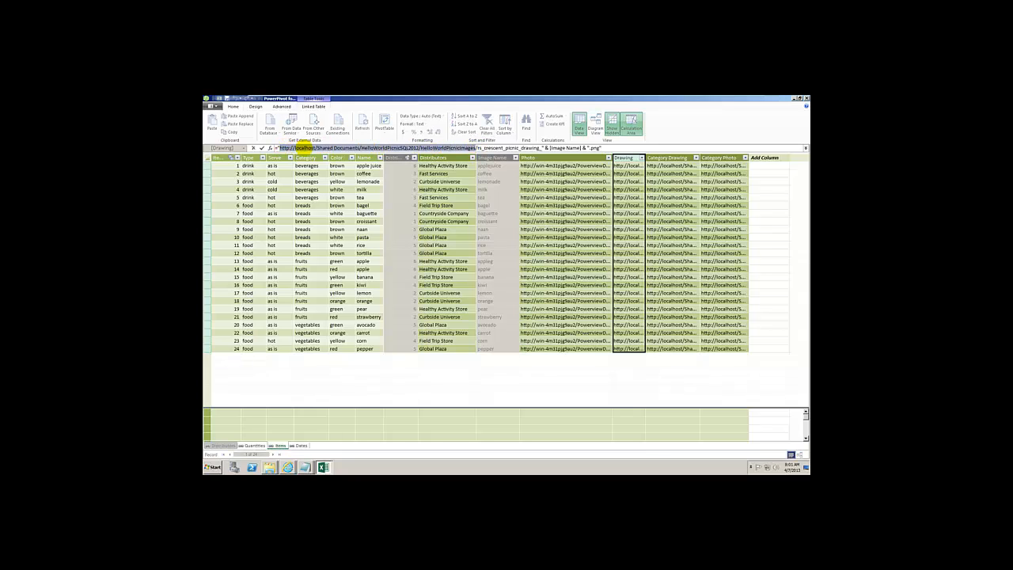
{"action": "key", "text": "Delete"}
{"action": "key", "text": "Delete"}
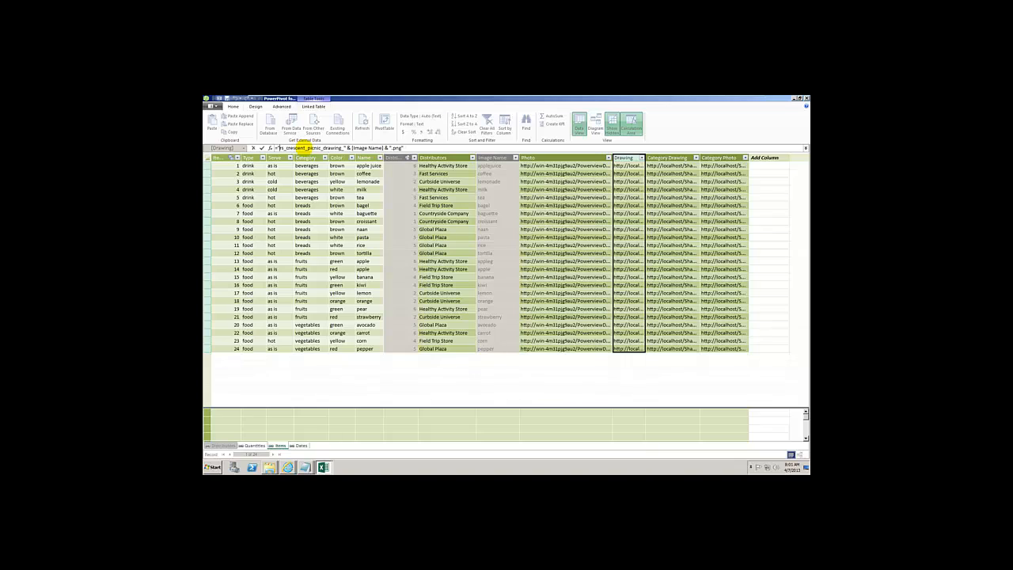
{"action": "type", "text": "http://win-4m31pjg9au2/PowerviewDemonstration/Images/"}
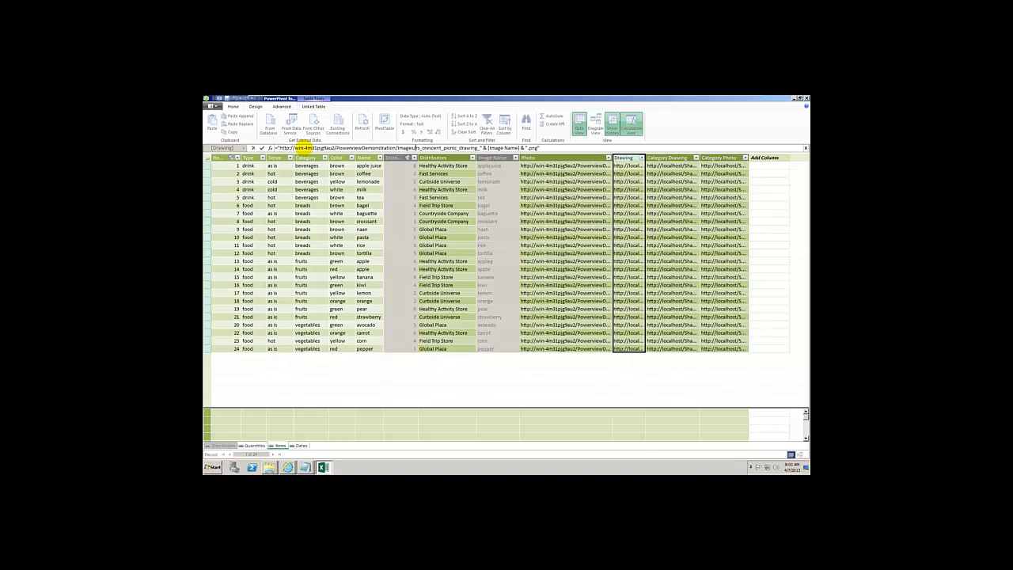
{"action": "left_click", "coordinate": [262, 149]}
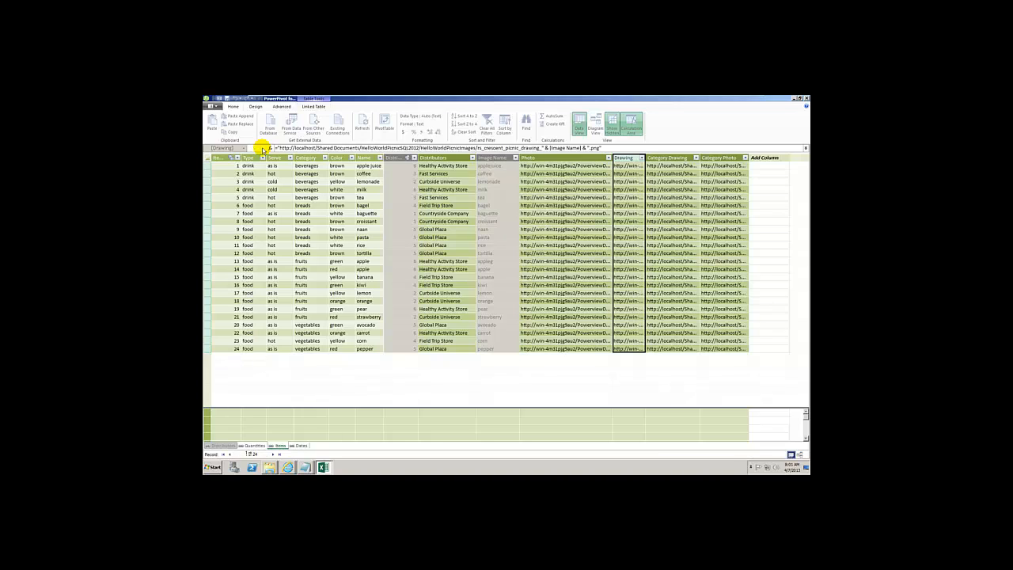
{"action": "left_click", "coordinate": [659, 158]}
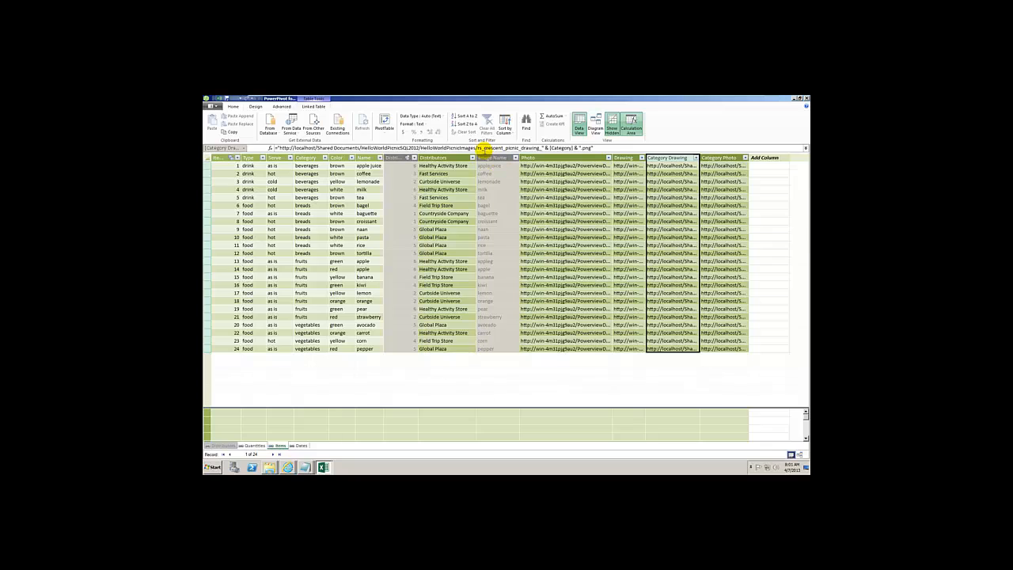
{"action": "left_click_drag", "start_coordinate": [479, 148], "coordinate": [279, 148]}
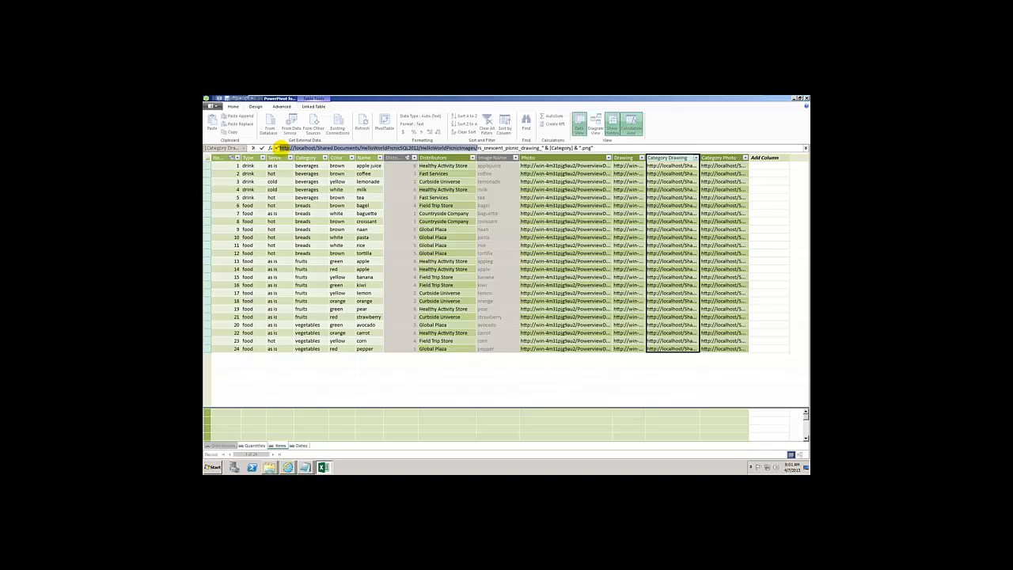
{"action": "key", "text": "Delete"}
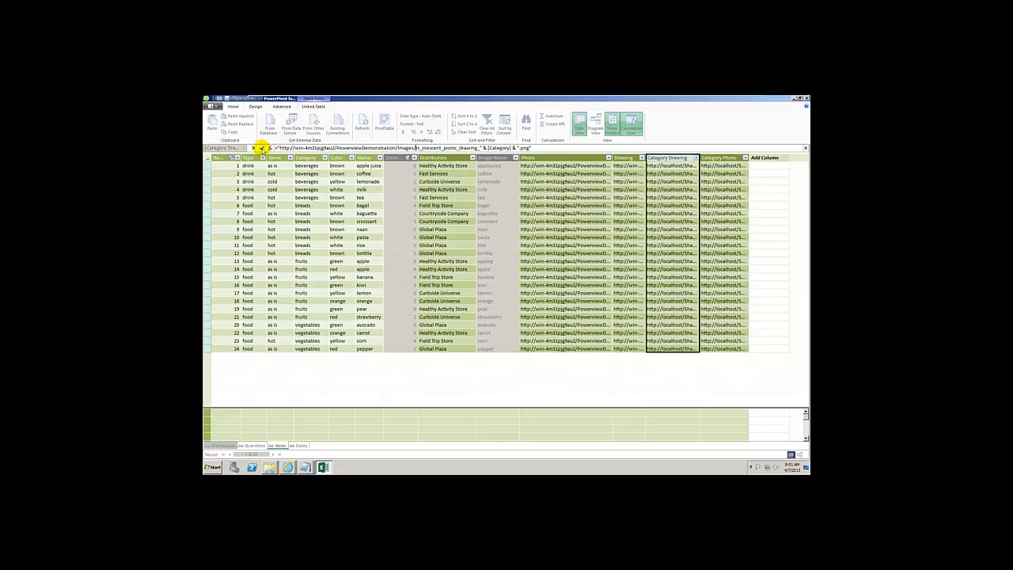
{"action": "left_click", "coordinate": [261, 148]}
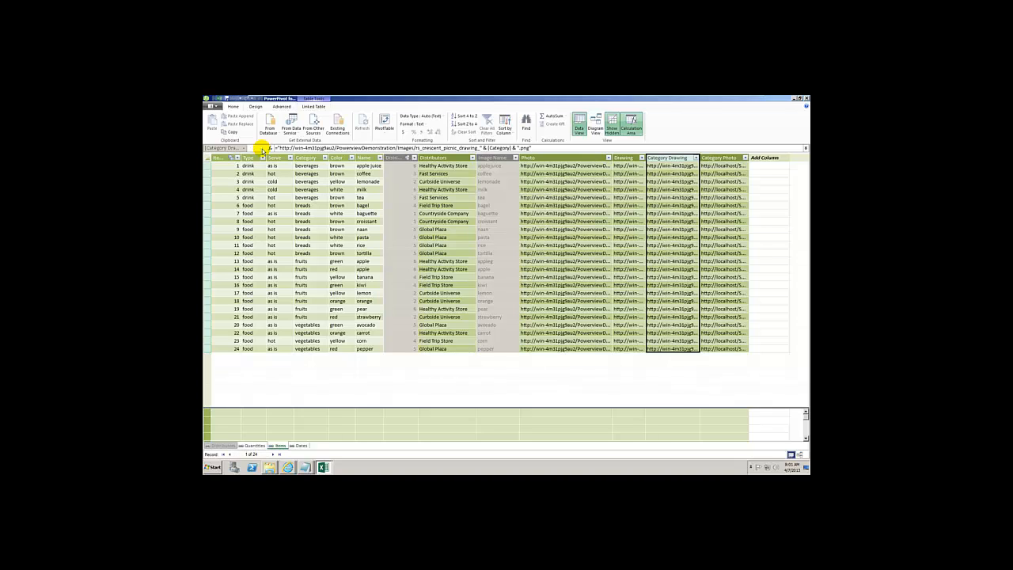
Select the Category Photo column to display its image path formula
{"action": "left_click", "coordinate": [726, 157]}
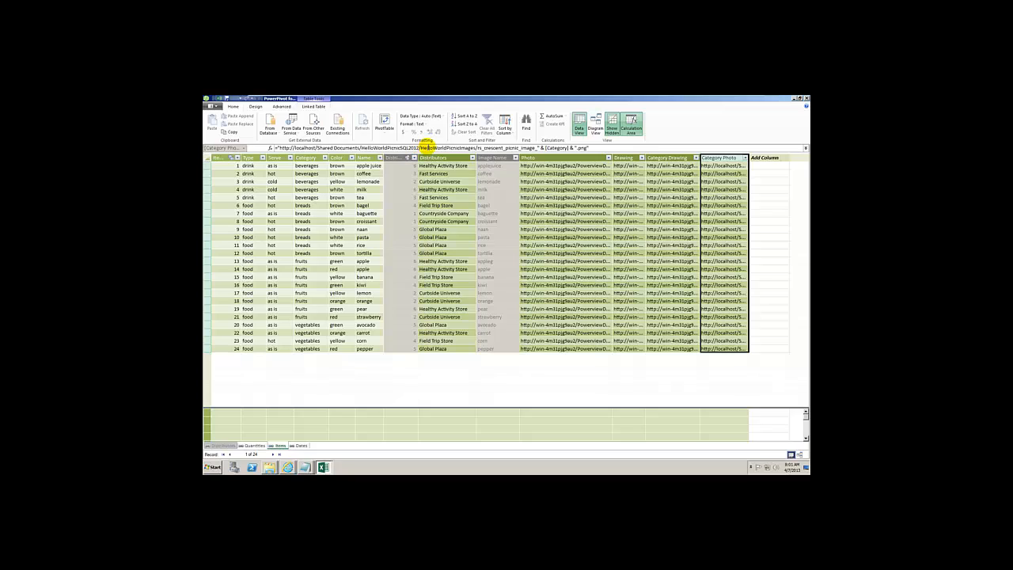